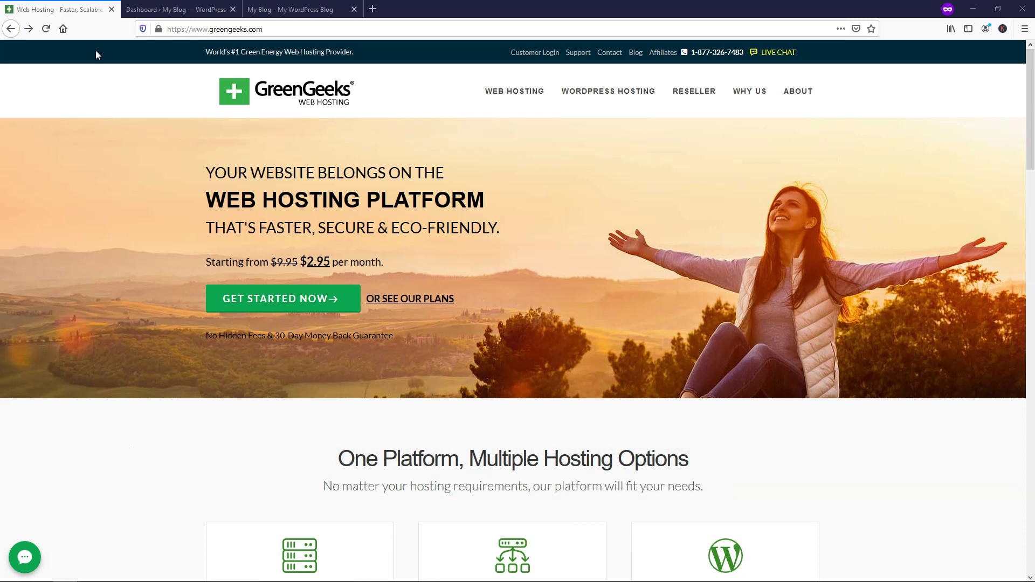
- Close the GreenGeeks tab and show Appearance > Themes, glancing at the live site first
{"action": "left_click", "coordinate": [111, 9]}
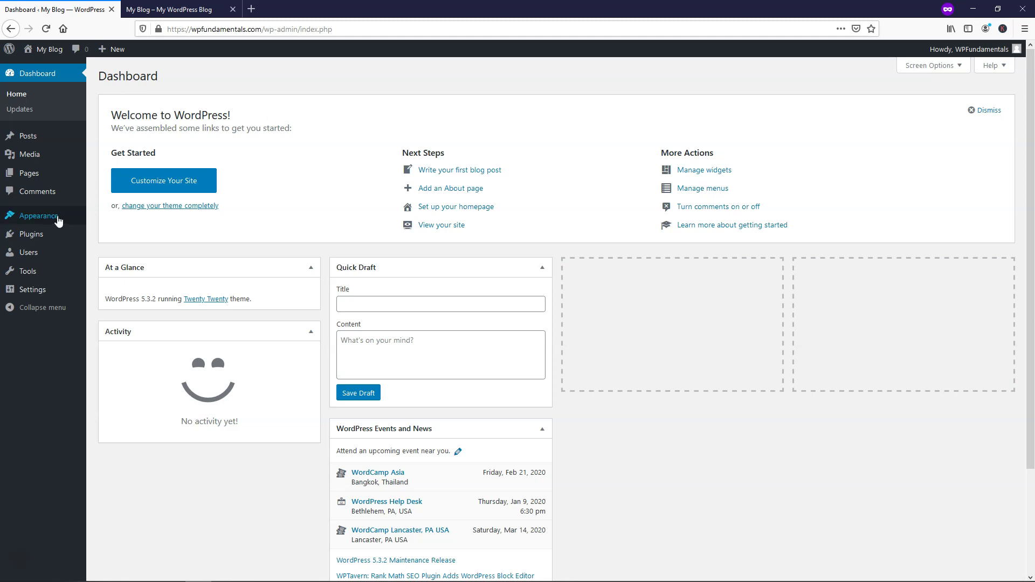
{"action": "mouse_move", "coordinate": [62, 218]}
{"action": "left_click", "coordinate": [105, 218]}
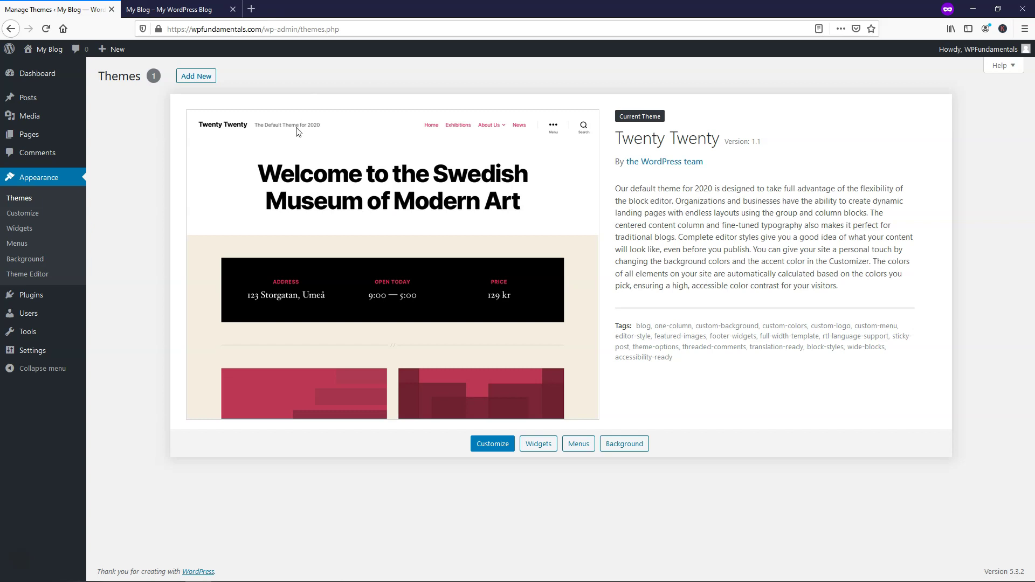
{"action": "left_click", "coordinate": [200, 9]}
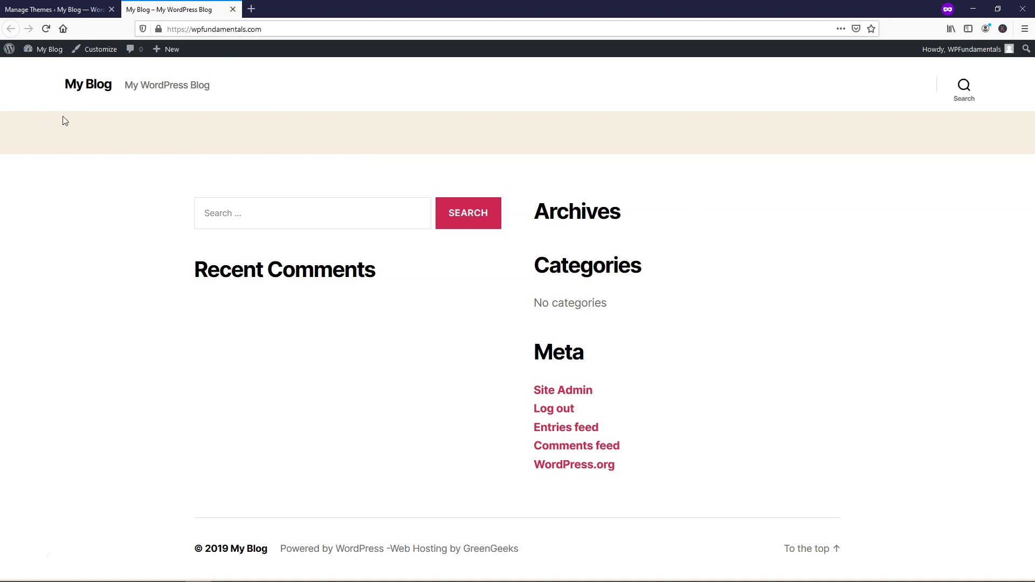
{"action": "left_click", "coordinate": [51, 9]}
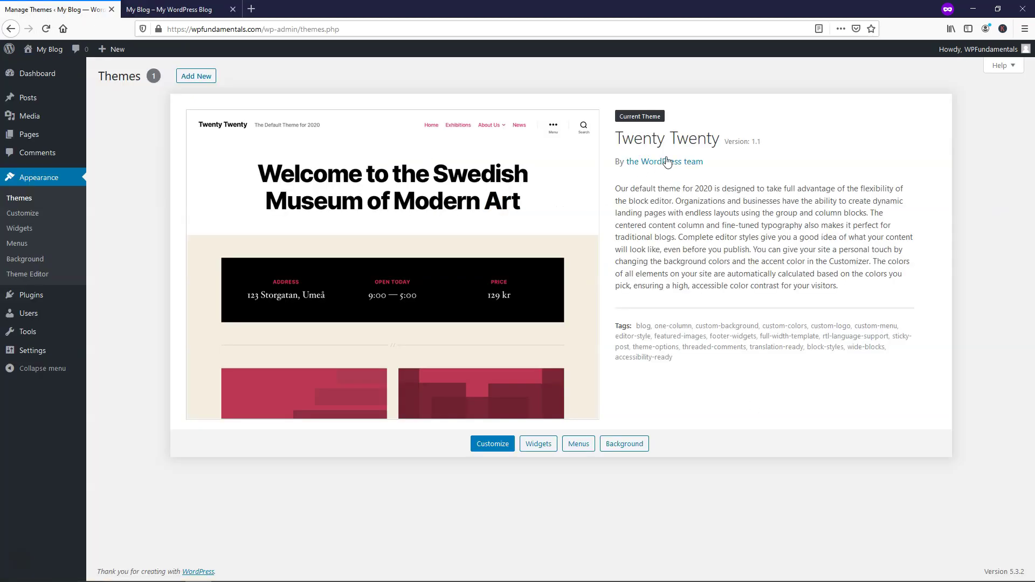
- Search for the 'astra' theme, install it and activate it
{"action": "left_click", "coordinate": [196, 78]}
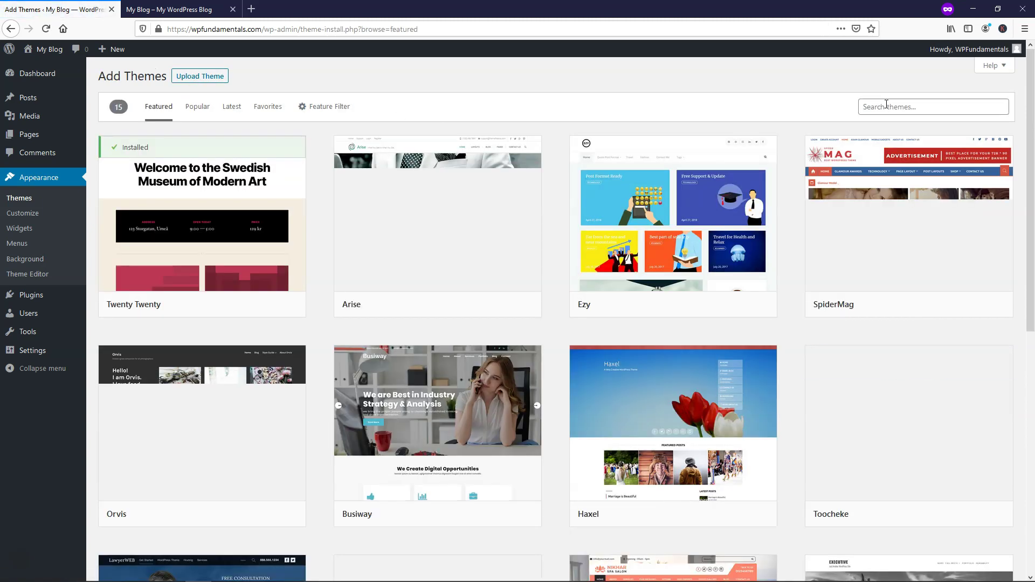
{"action": "left_click", "coordinate": [888, 106]}
{"action": "type", "text": "astra"}
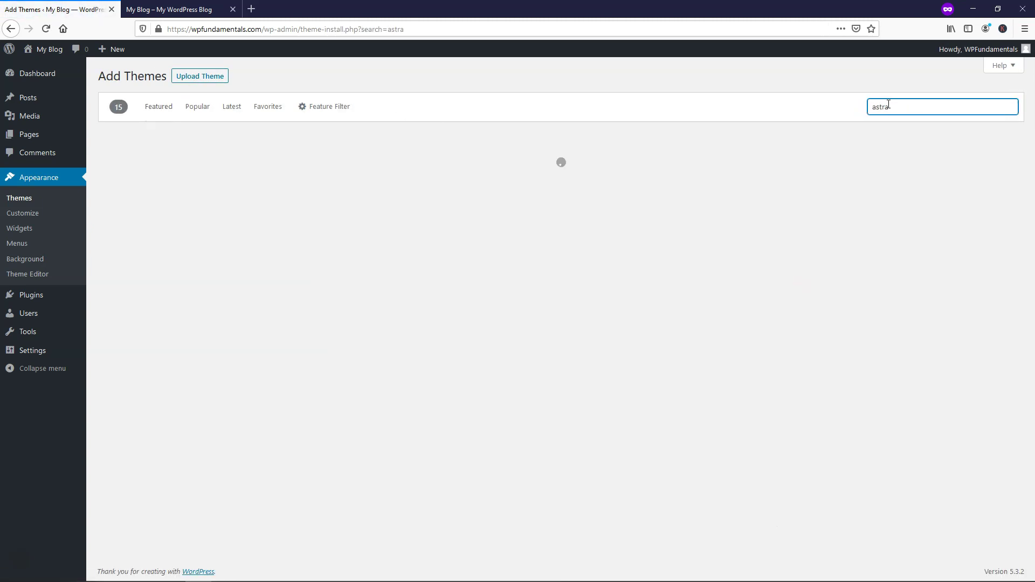
{"action": "mouse_move", "coordinate": [157, 215]}
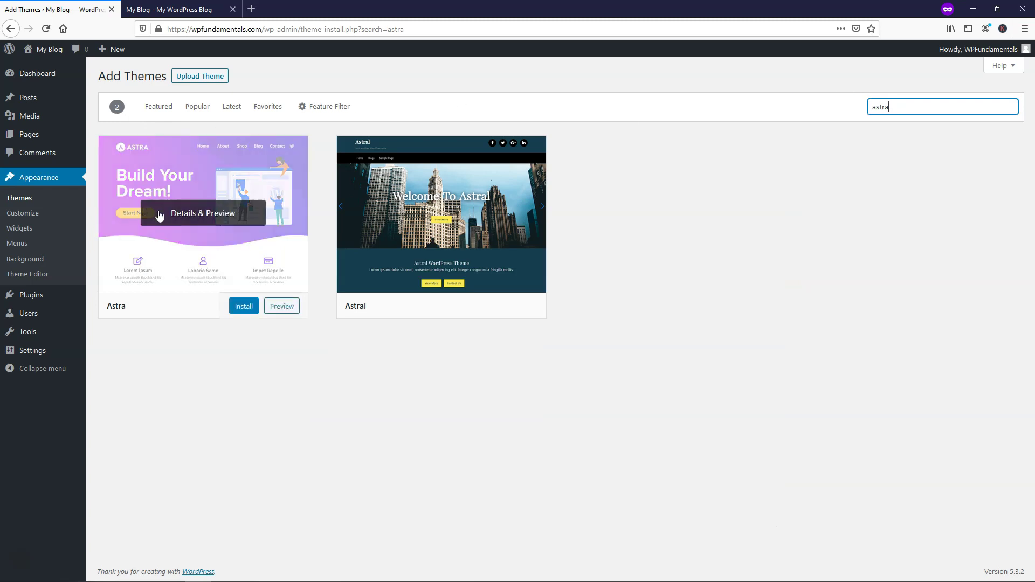
{"action": "left_click", "coordinate": [241, 306]}
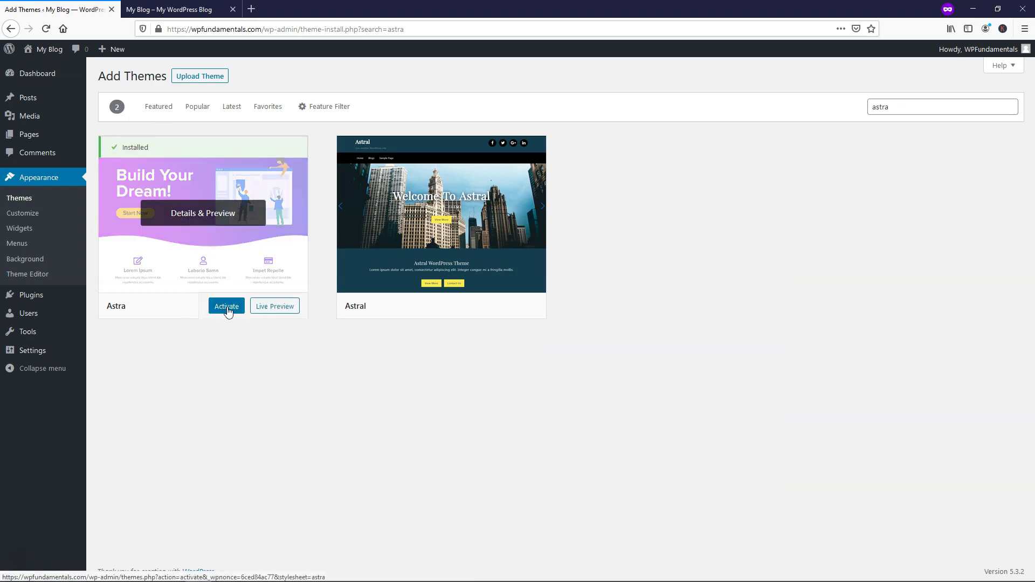
{"action": "left_click", "coordinate": [227, 307]}
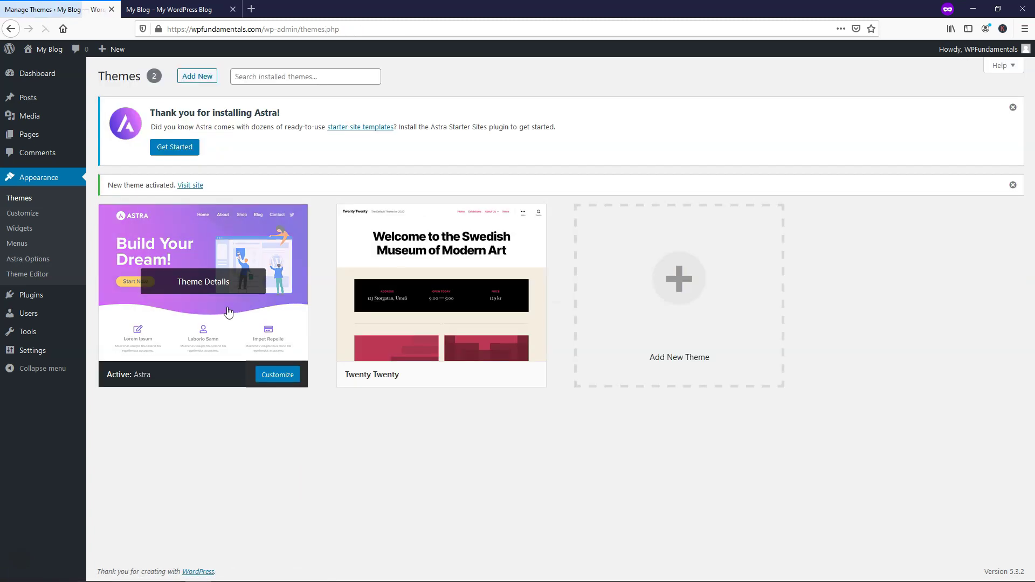
- Delete the Twenty Twenty theme from its details page and confirm
{"action": "left_click", "coordinate": [443, 286]}
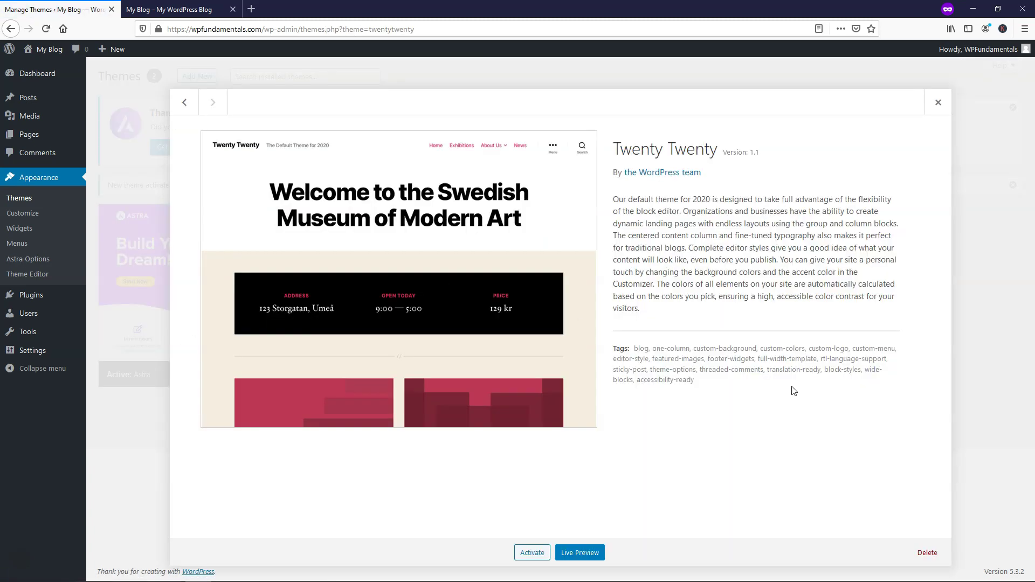
{"action": "left_click", "coordinate": [931, 546]}
{"action": "left_click", "coordinate": [521, 255]}
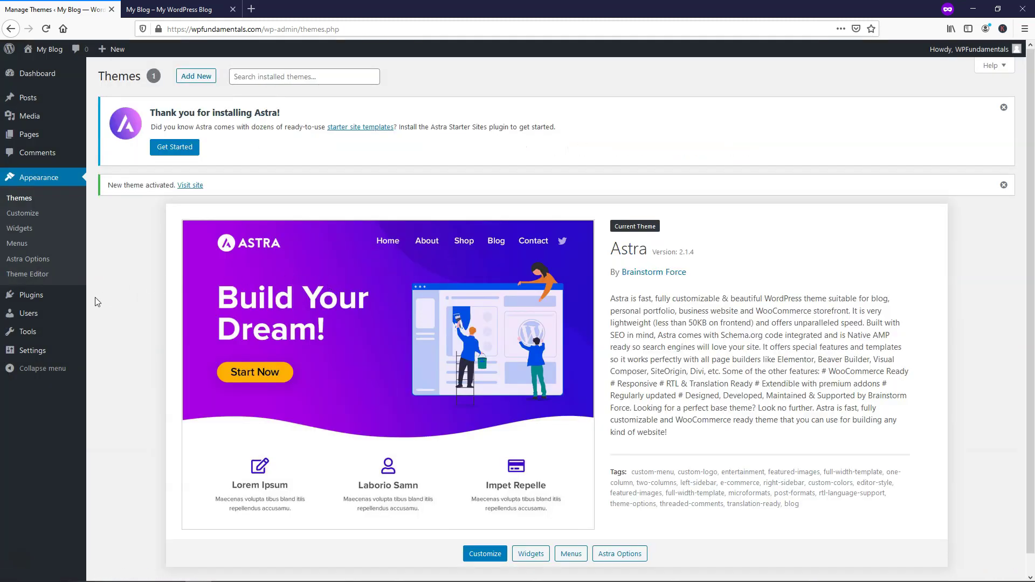
- Find the 'astra starter sites' plugin in the directory, install it and activate it
{"action": "mouse_move", "coordinate": [81, 297]}
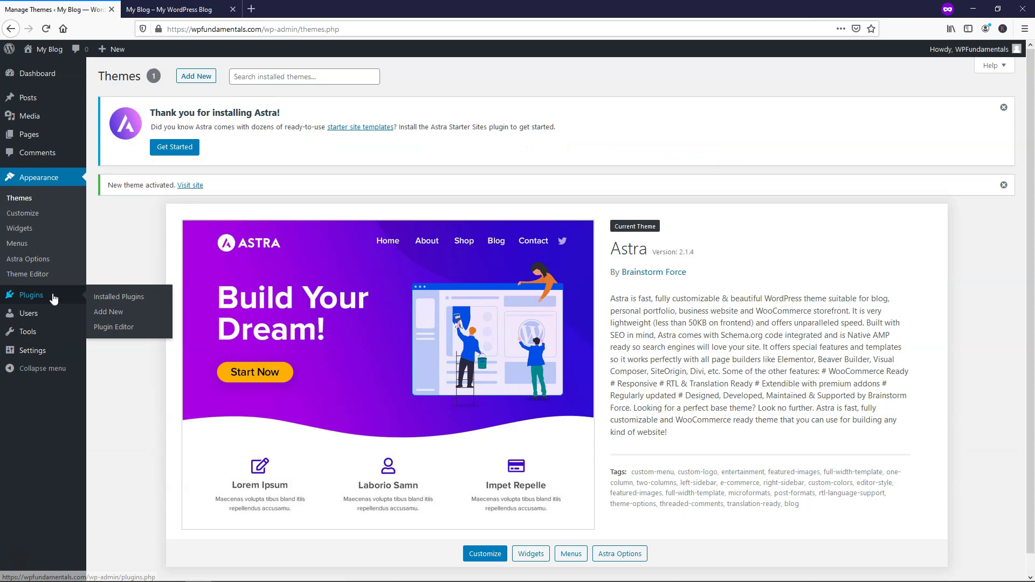
{"action": "left_click", "coordinate": [108, 317]}
{"action": "left_click", "coordinate": [912, 187]}
{"action": "type", "text": "astra star"}
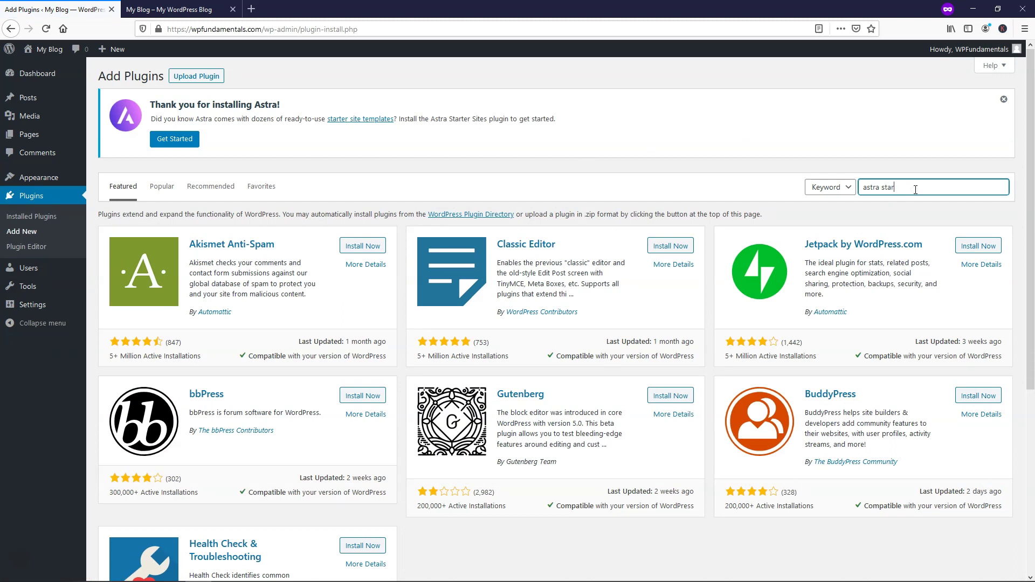
{"action": "type", "text": "ter sites"}
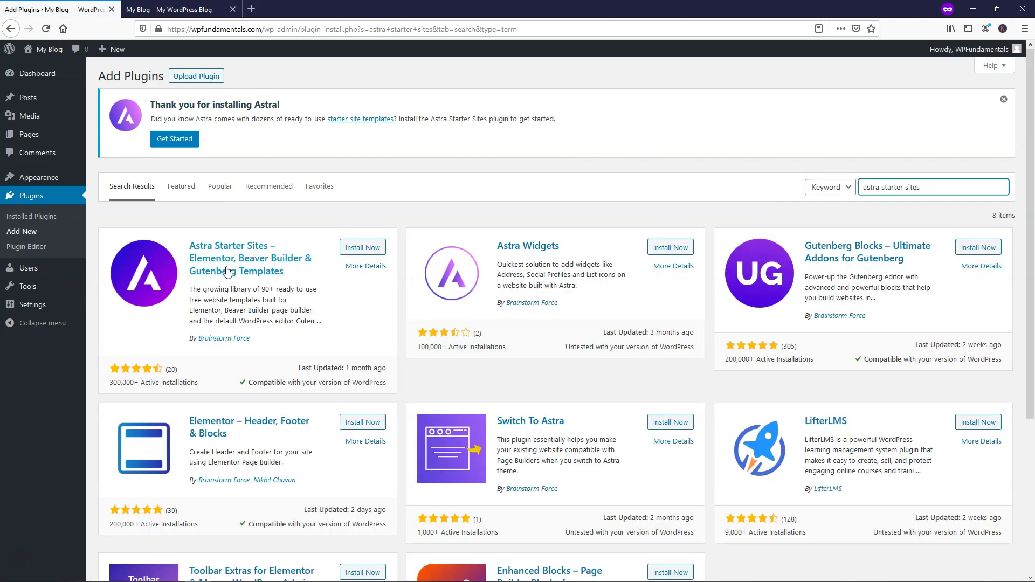
{"action": "left_click", "coordinate": [363, 248]}
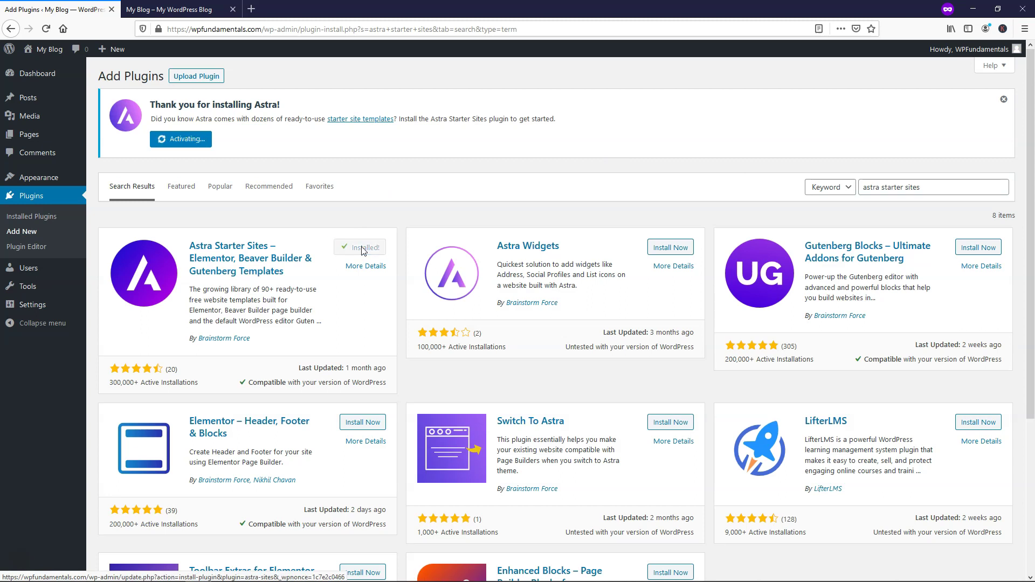
{"action": "left_click", "coordinate": [359, 249]}
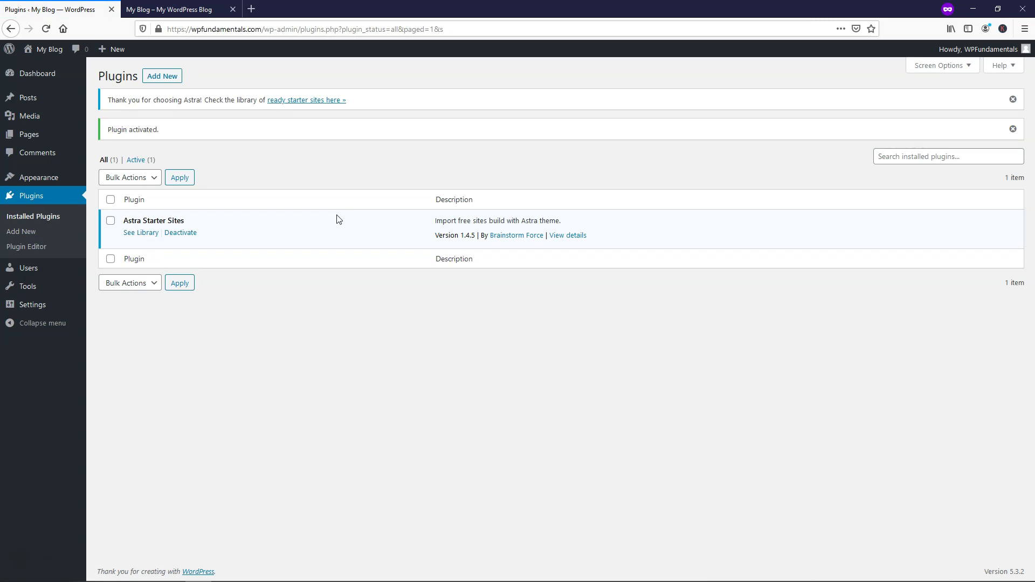
- Open the starter site library with Elementor, filter to Free, and scroll to Product Landing Page
{"action": "left_click", "coordinate": [142, 238]}
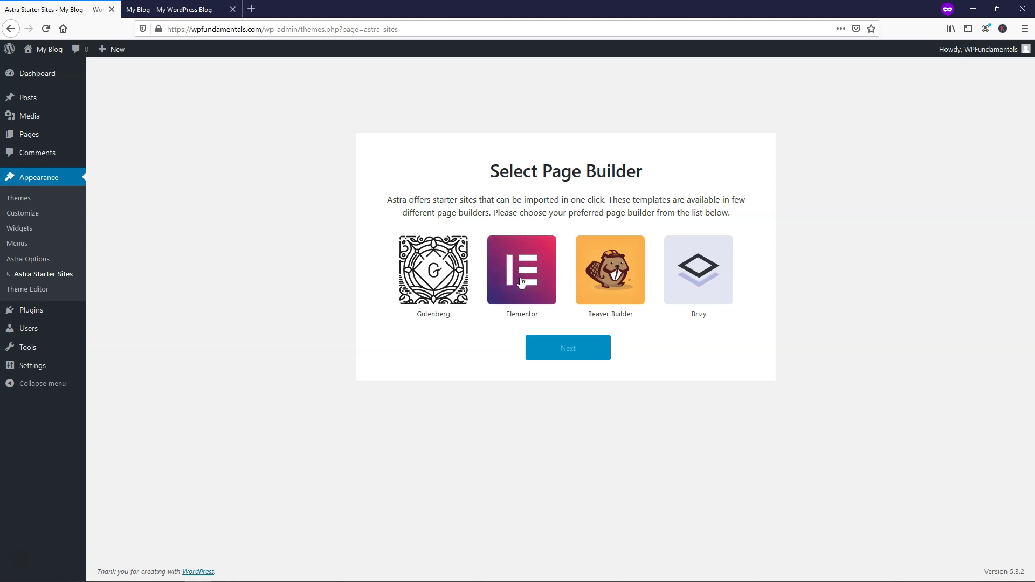
{"action": "left_click", "coordinate": [532, 297]}
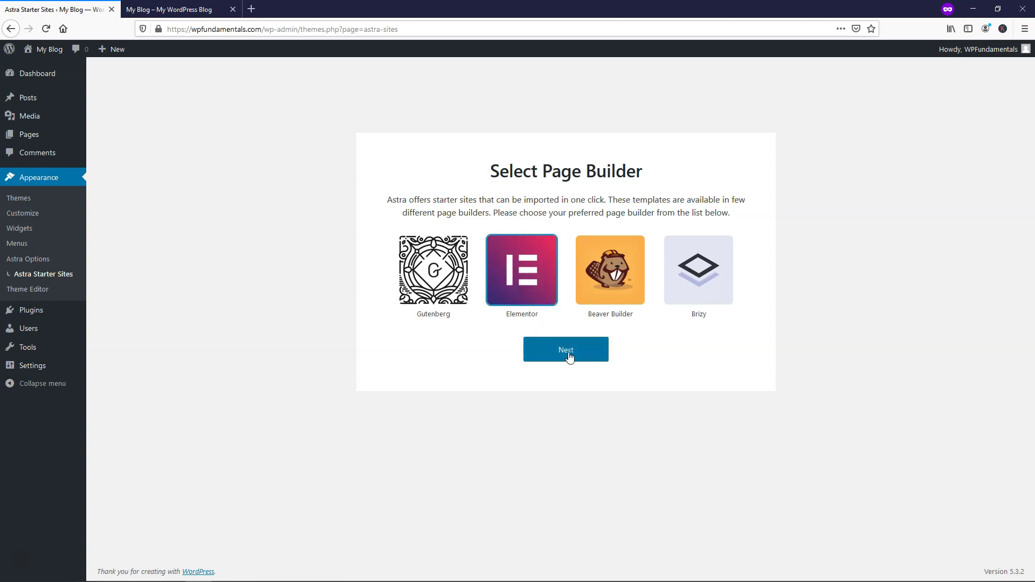
{"action": "left_click", "coordinate": [566, 350]}
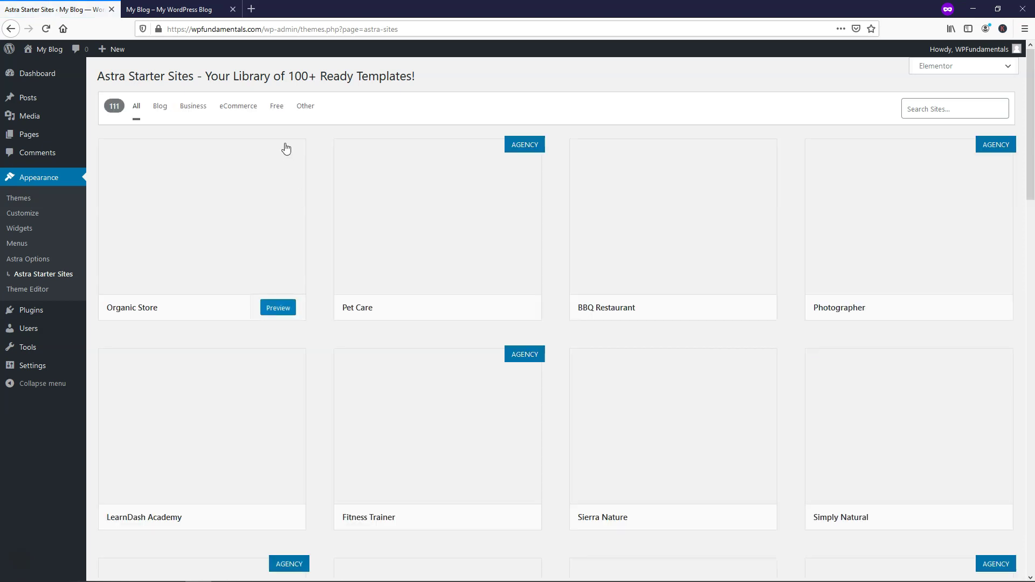
{"action": "left_click", "coordinate": [275, 108]}
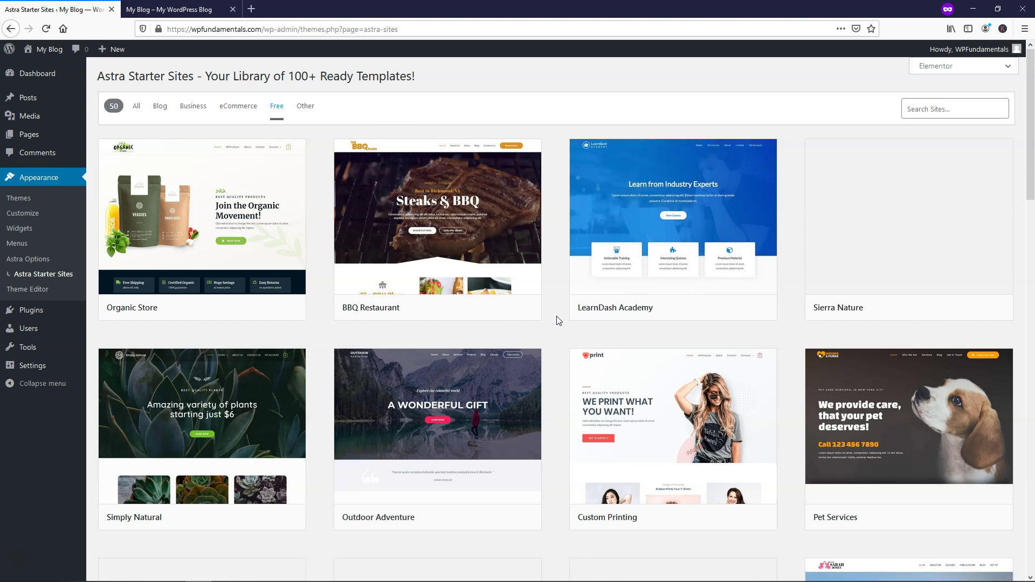
{"action": "scroll", "coordinate": [555, 319], "scroll_direction": "down", "scroll_amount": 4}
{"action": "scroll", "coordinate": [552, 314], "scroll_direction": "down", "scroll_amount": 6}
{"action": "scroll", "coordinate": [552, 314], "scroll_direction": "down", "scroll_amount": 6}
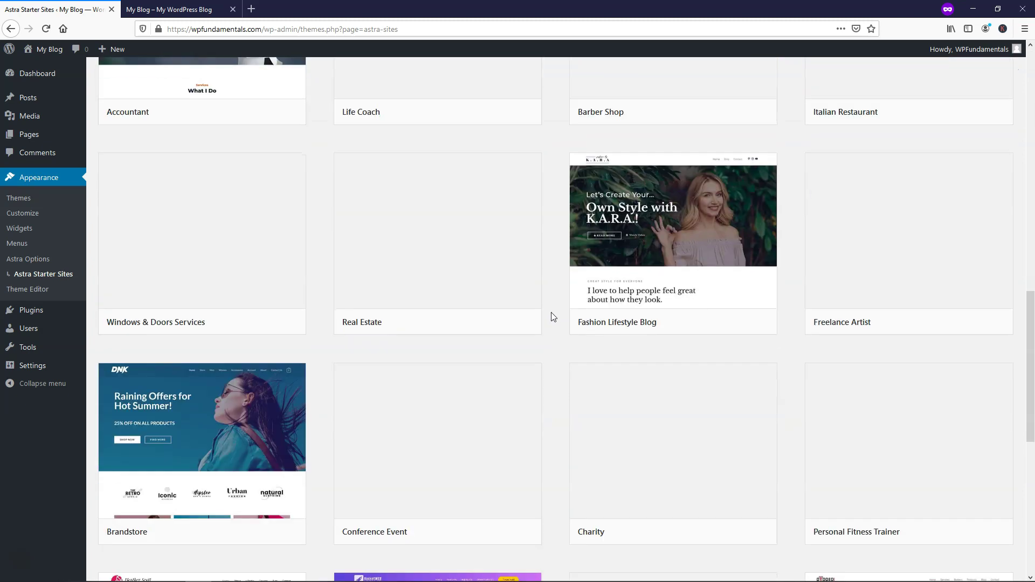
{"action": "scroll", "coordinate": [551, 316], "scroll_direction": "down", "scroll_amount": 6}
- Preview and import the Product Landing Page starter site, checking the front page afterwards
{"action": "mouse_move", "coordinate": [436, 269]}
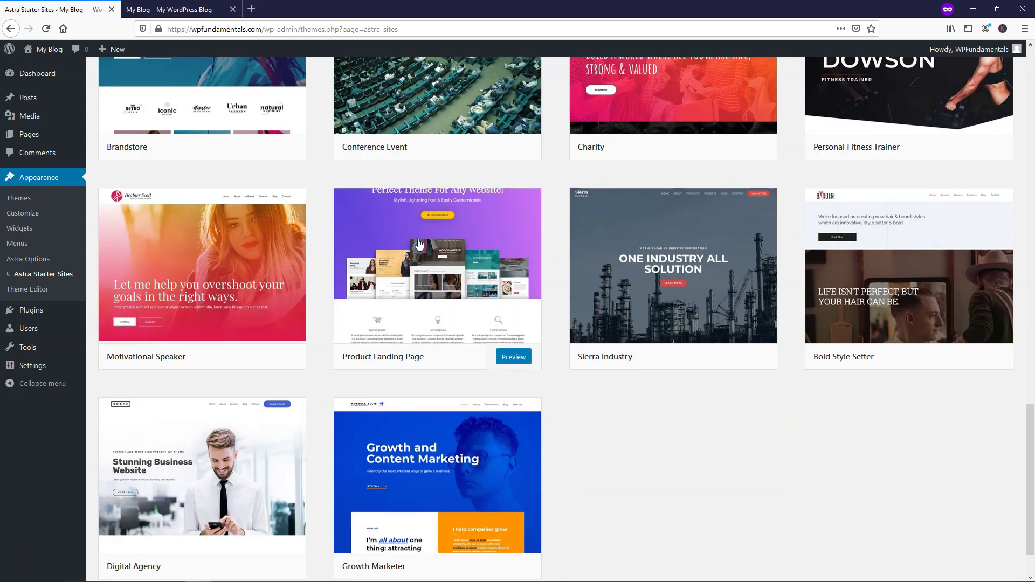
{"action": "left_click", "coordinate": [513, 357]}
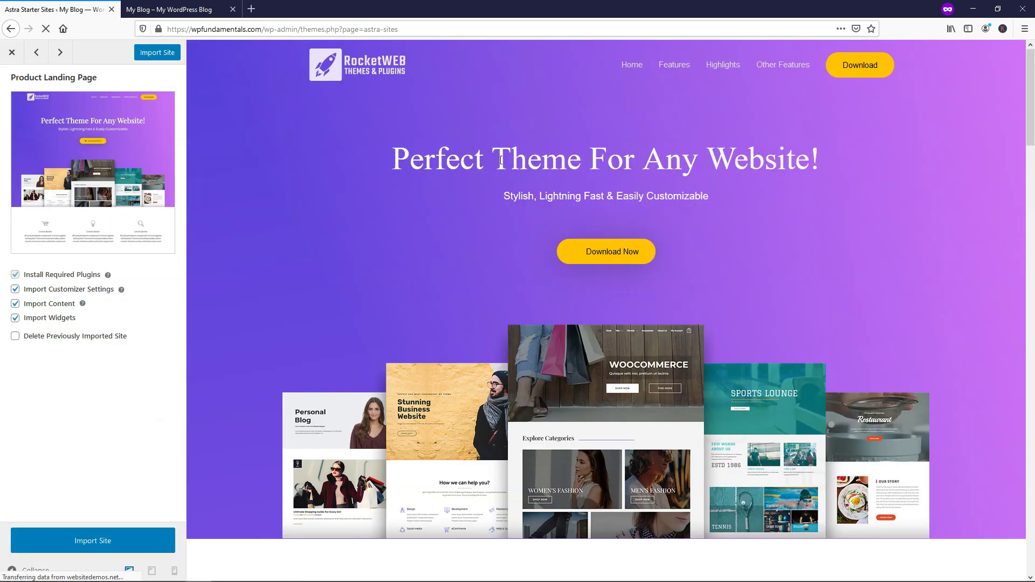
{"action": "scroll", "coordinate": [423, 172], "scroll_direction": "down", "scroll_amount": 15}
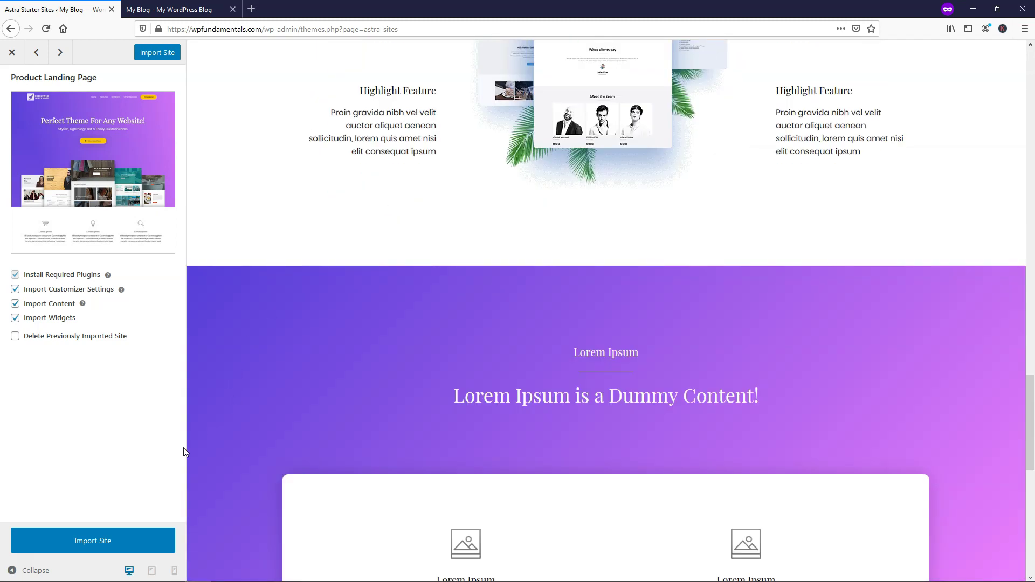
{"action": "left_click", "coordinate": [115, 541]}
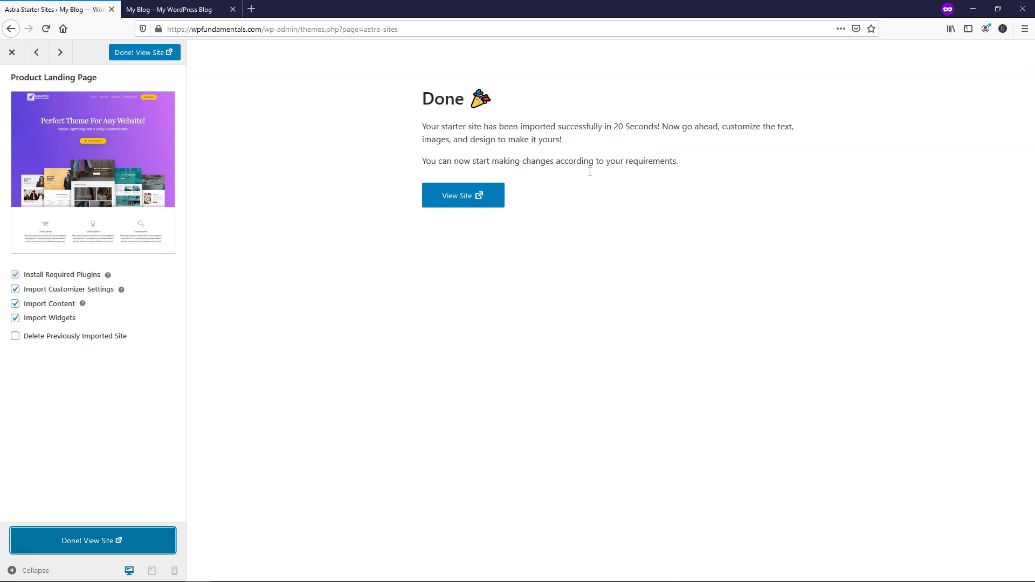
{"action": "left_click", "coordinate": [183, 10]}
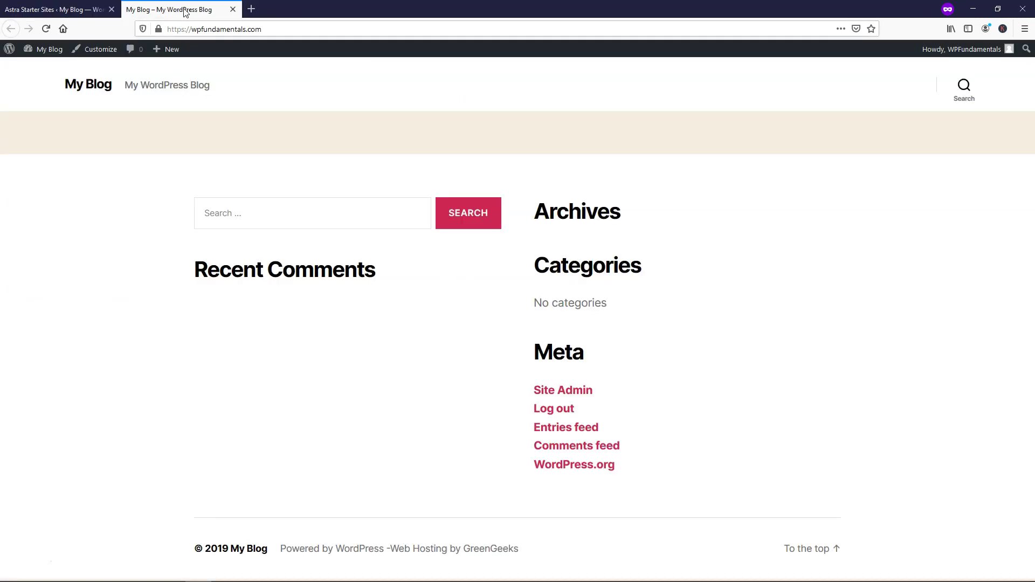
{"action": "left_click", "coordinate": [53, 9]}
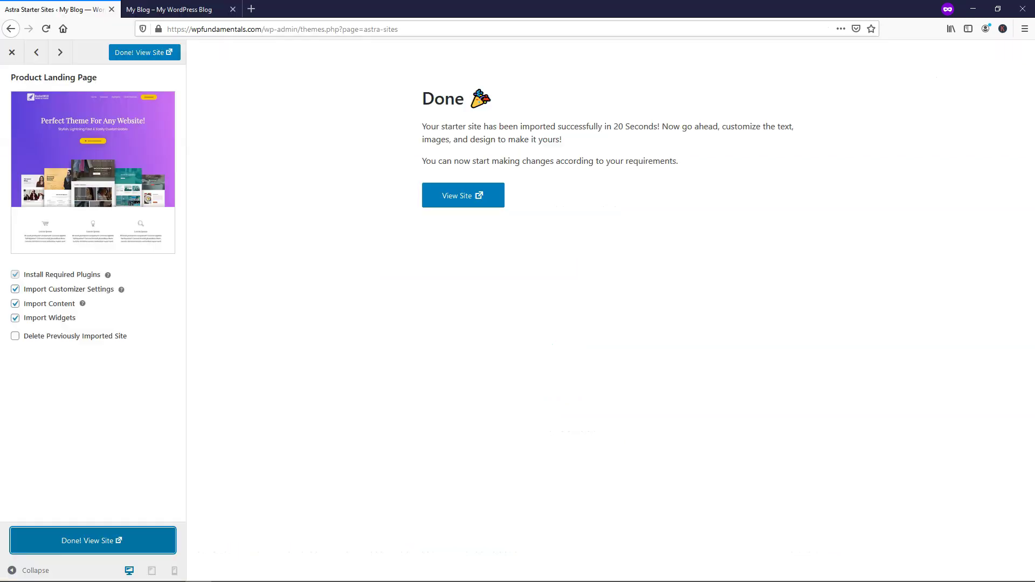
- View the imported site, then open the Home page in Elementor from the admin bar
{"action": "left_click", "coordinate": [453, 196]}
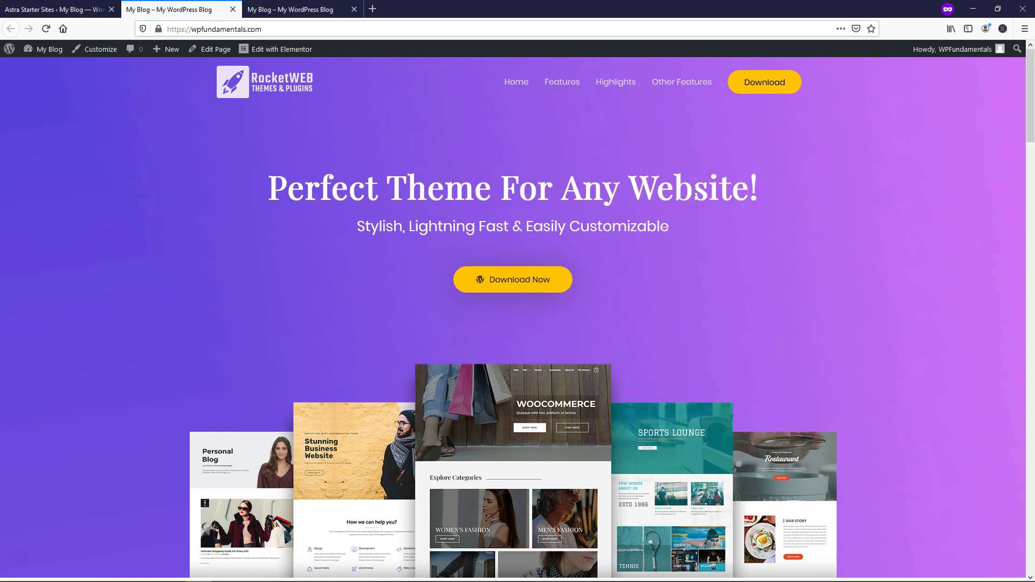
{"action": "left_click", "coordinate": [291, 52]}
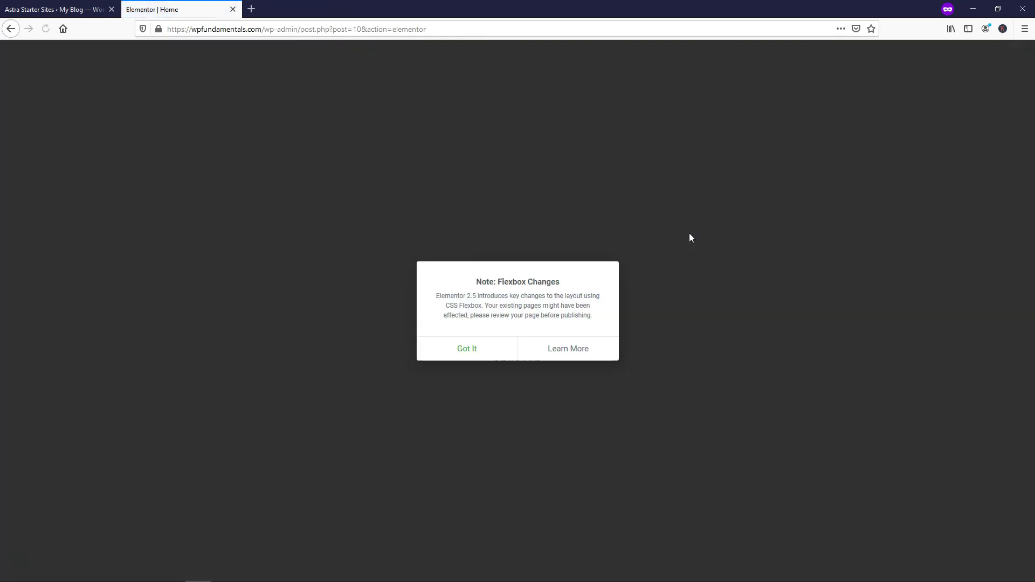
- Dismiss the Flexbox notice, discard a stray empty section, and delete the Lorem text-and-office-photo section
{"action": "left_click", "coordinate": [485, 350]}
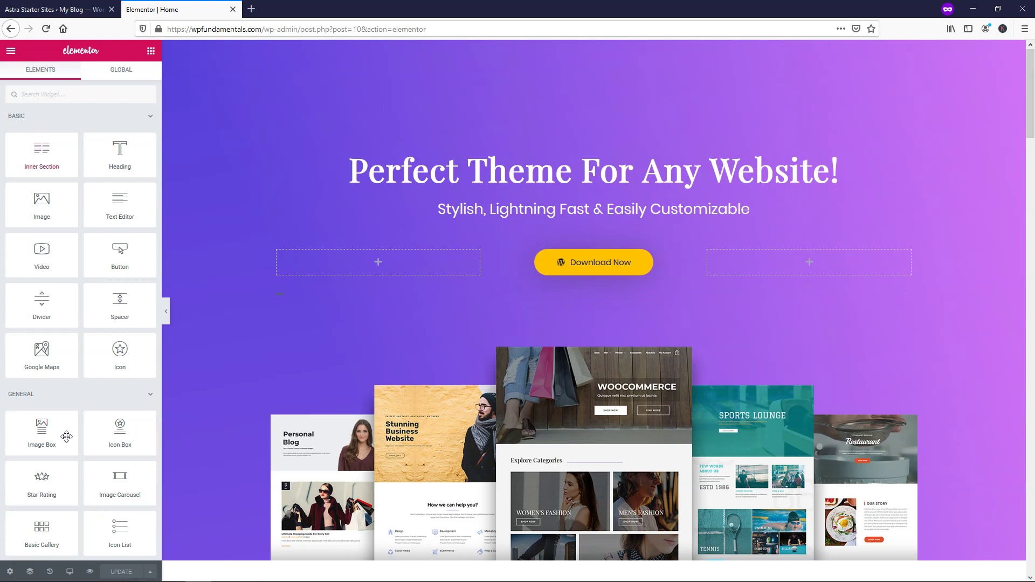
{"action": "left_click_drag", "start_coordinate": [68, 445], "coordinate": [565, 294]}
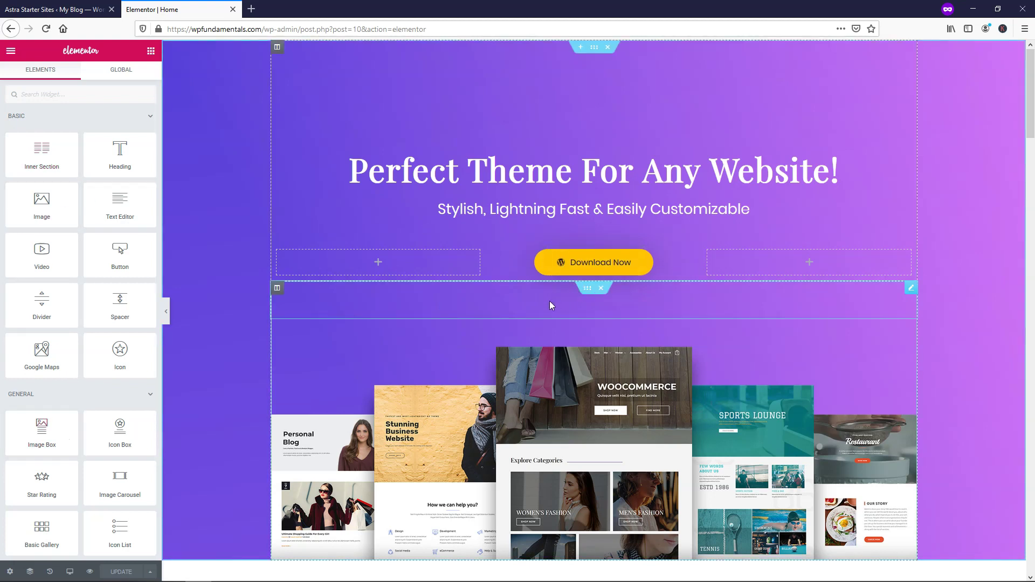
{"action": "left_click", "coordinate": [601, 288]}
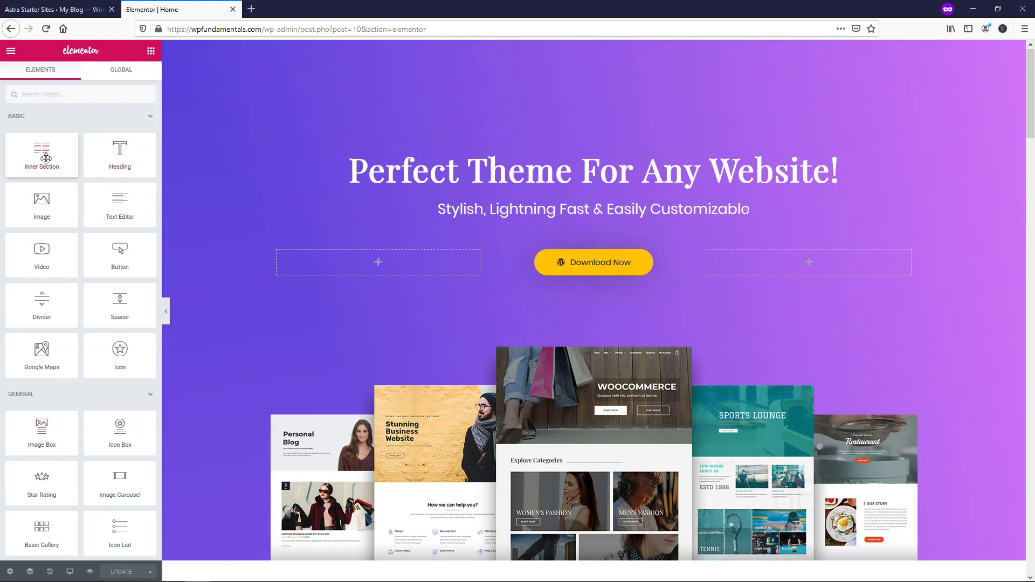
{"action": "left_click_drag", "start_coordinate": [39, 159], "coordinate": [634, 315]}
{"action": "scroll", "coordinate": [634, 313], "scroll_direction": "down", "scroll_amount": 7}
{"action": "scroll", "coordinate": [633, 313], "scroll_direction": "down", "scroll_amount": 4}
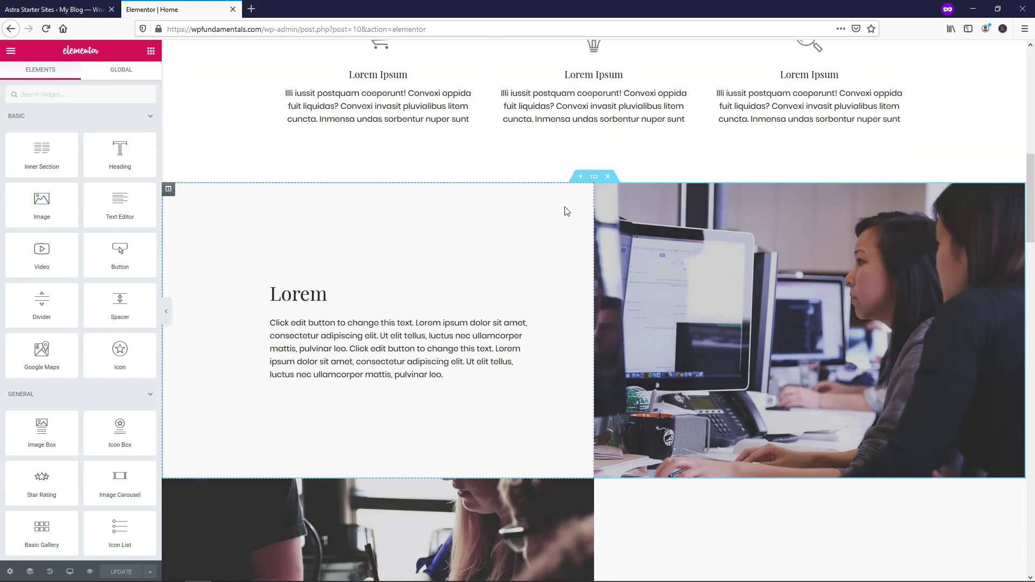
{"action": "left_click", "coordinate": [608, 178]}
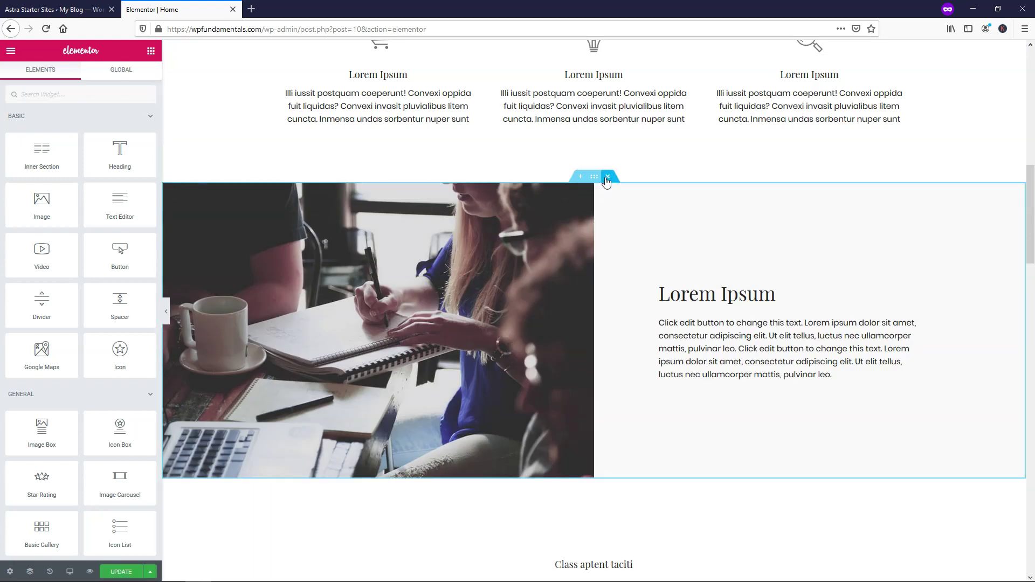
- Undo and redo that removal through History, then delete the Lorem Ipsum image-and-text section
{"action": "left_click", "coordinate": [58, 569]}
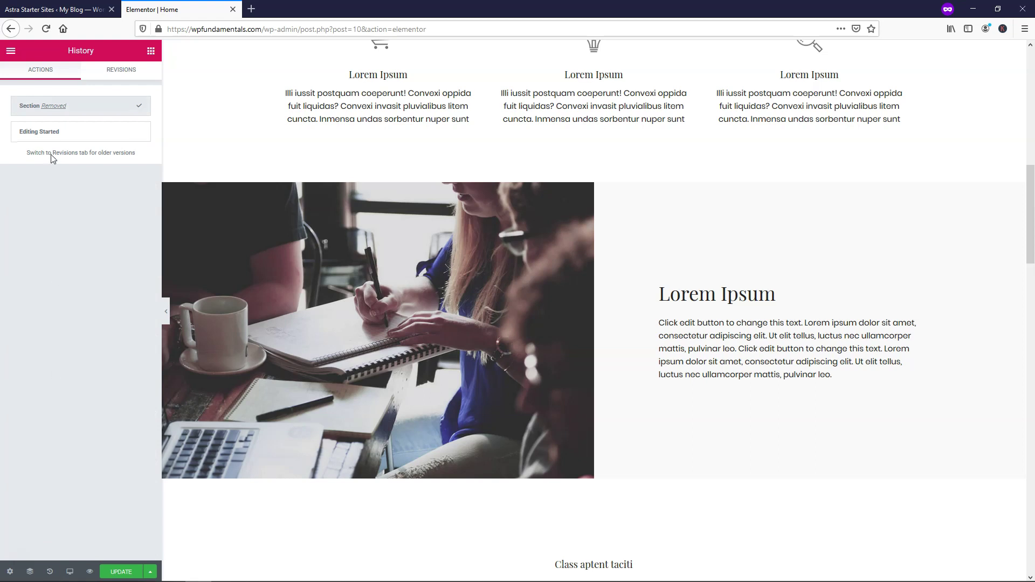
{"action": "left_click", "coordinate": [81, 131]}
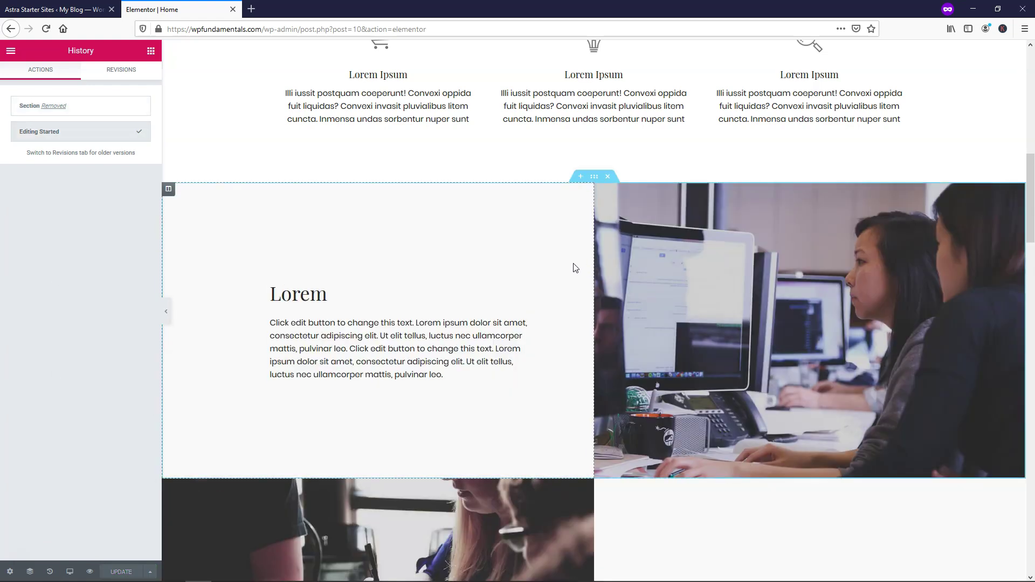
{"action": "key", "text": "ctrl+shift+z"}
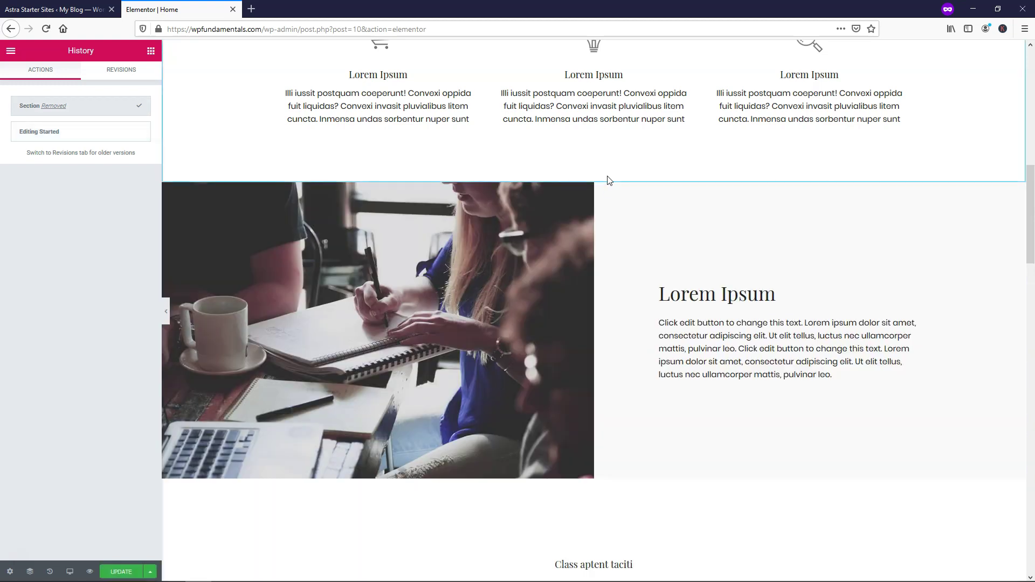
{"action": "left_click", "coordinate": [608, 177]}
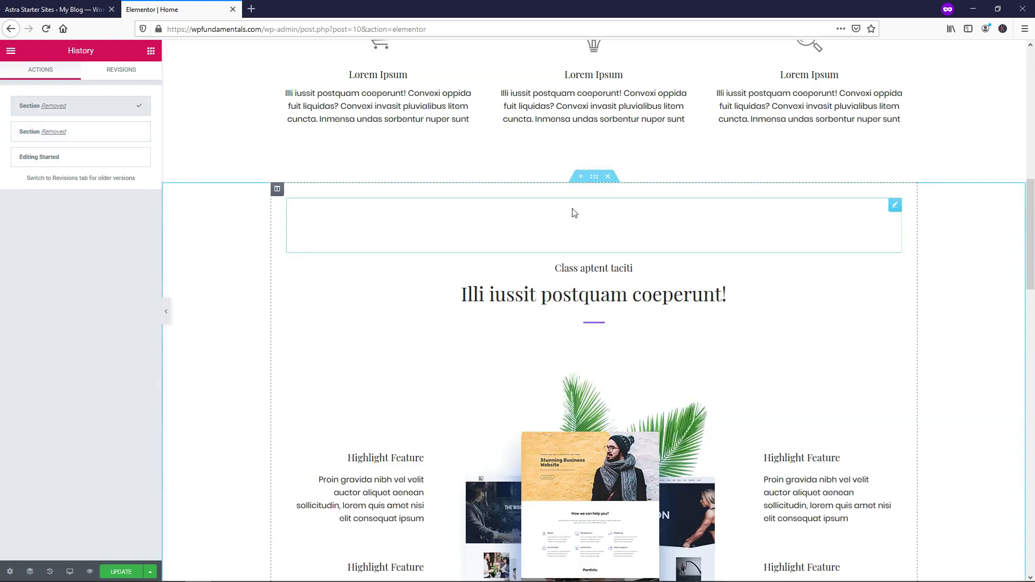
{"action": "scroll", "coordinate": [626, 292], "scroll_direction": "down", "scroll_amount": 10}
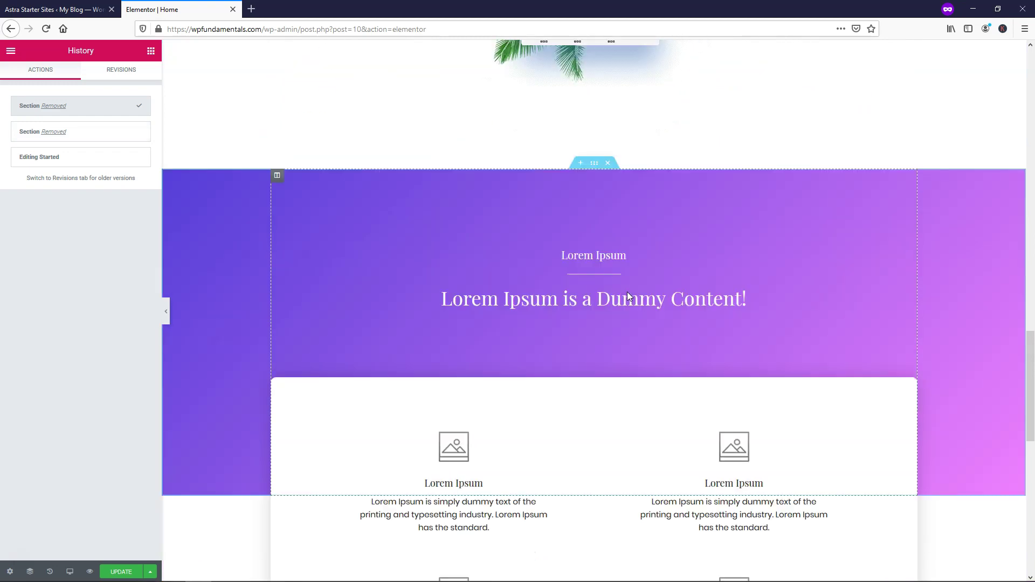
{"action": "scroll", "coordinate": [626, 292], "scroll_direction": "down", "scroll_amount": 6}
{"action": "scroll", "coordinate": [627, 292], "scroll_direction": "up", "scroll_amount": 9}
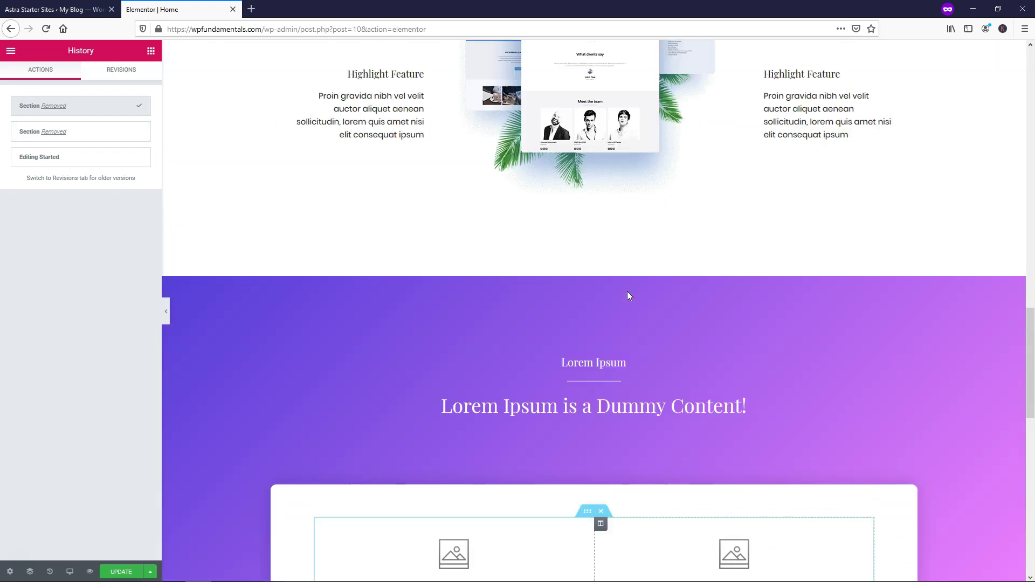
- Replace the first icon box's Lorem description with 'This is the best product on the market.'
{"action": "scroll", "coordinate": [627, 295], "scroll_direction": "up", "scroll_amount": 15}
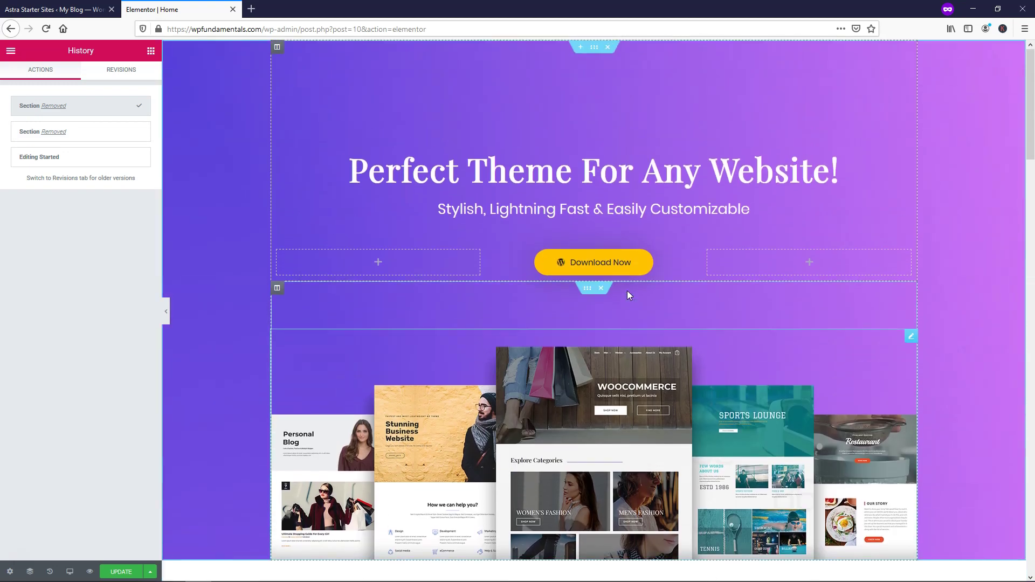
{"action": "scroll", "coordinate": [626, 291], "scroll_direction": "down", "scroll_amount": 8}
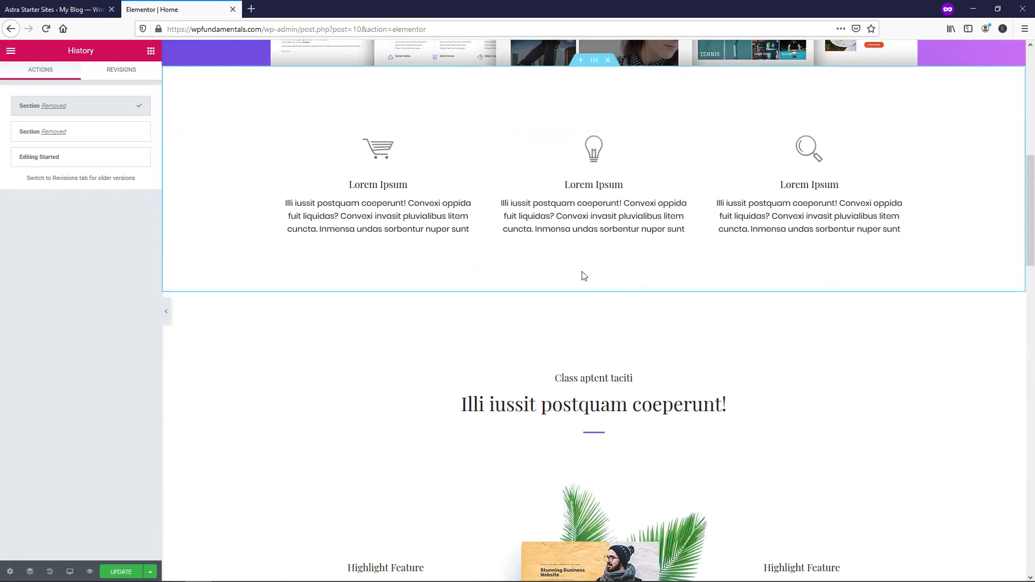
{"action": "left_click", "coordinate": [453, 231]}
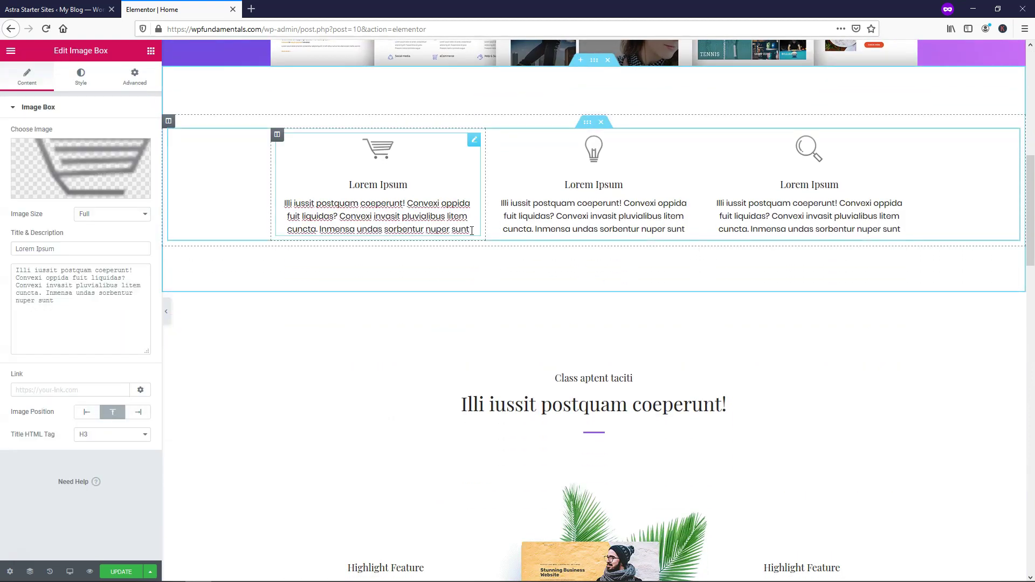
{"action": "left_click_drag", "start_coordinate": [472, 231], "coordinate": [287, 206]}
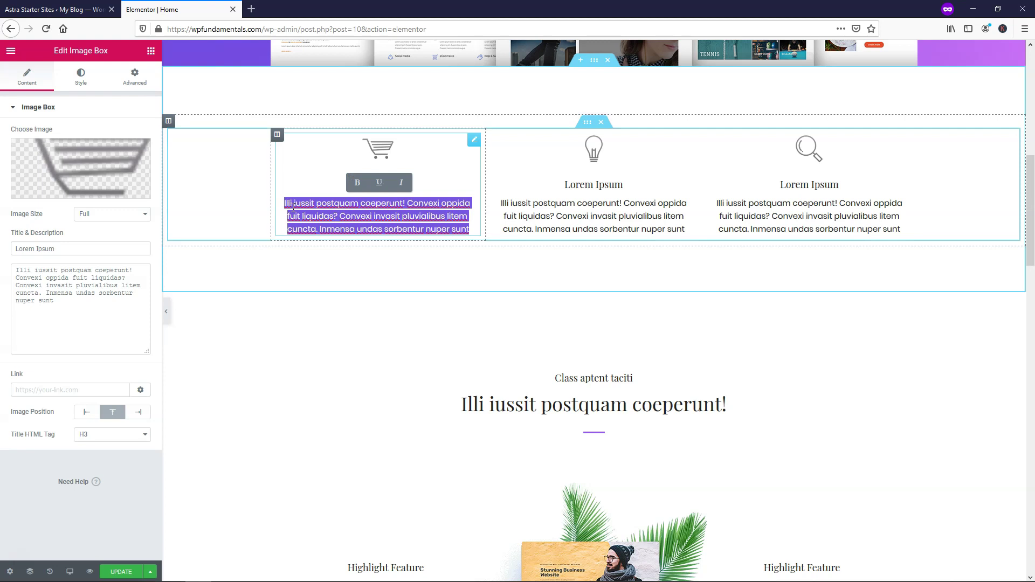
{"action": "type", "text": "This is"}
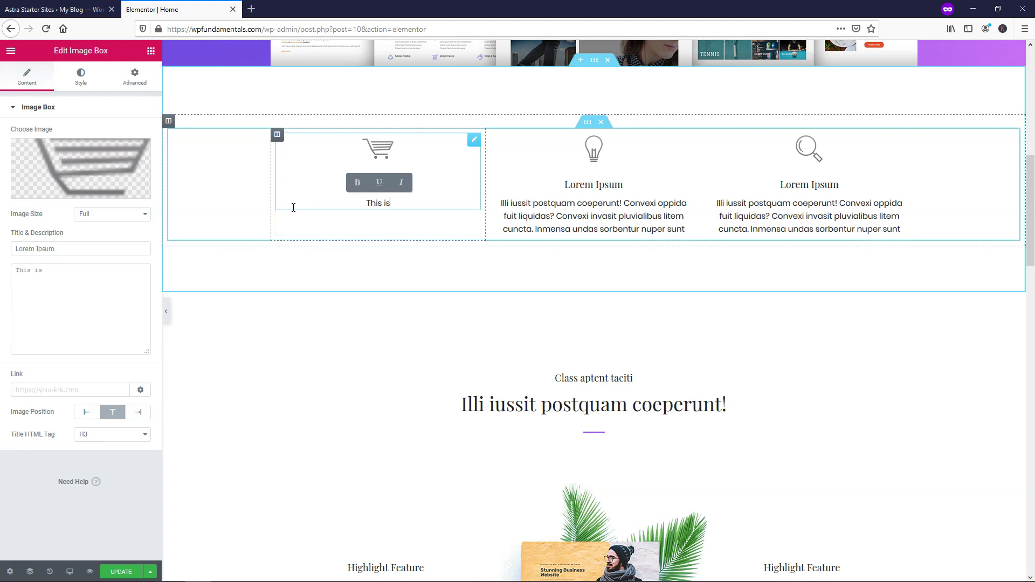
{"action": "type", "text": " the best produc"}
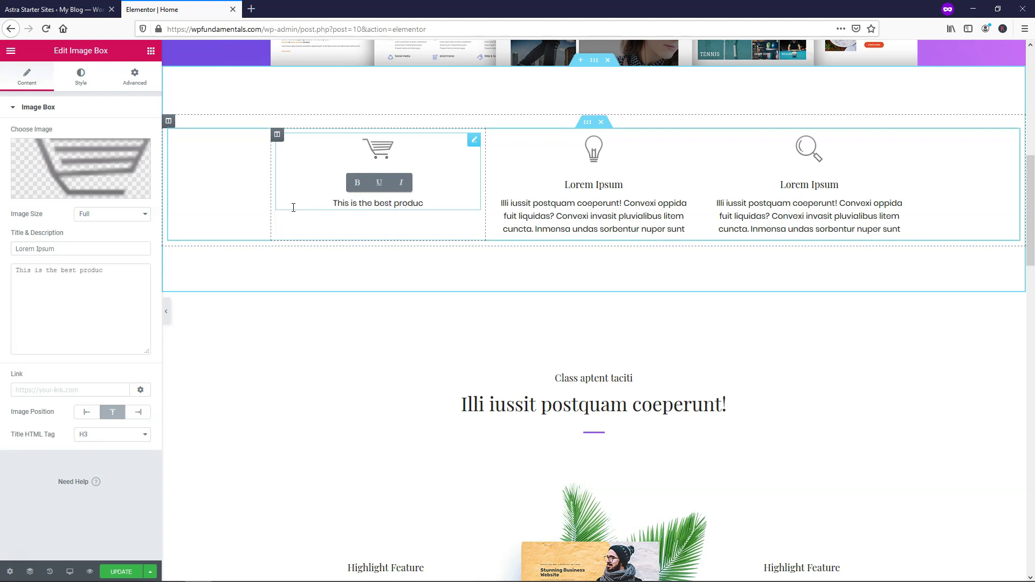
{"action": "type", "text": "t on the market."}
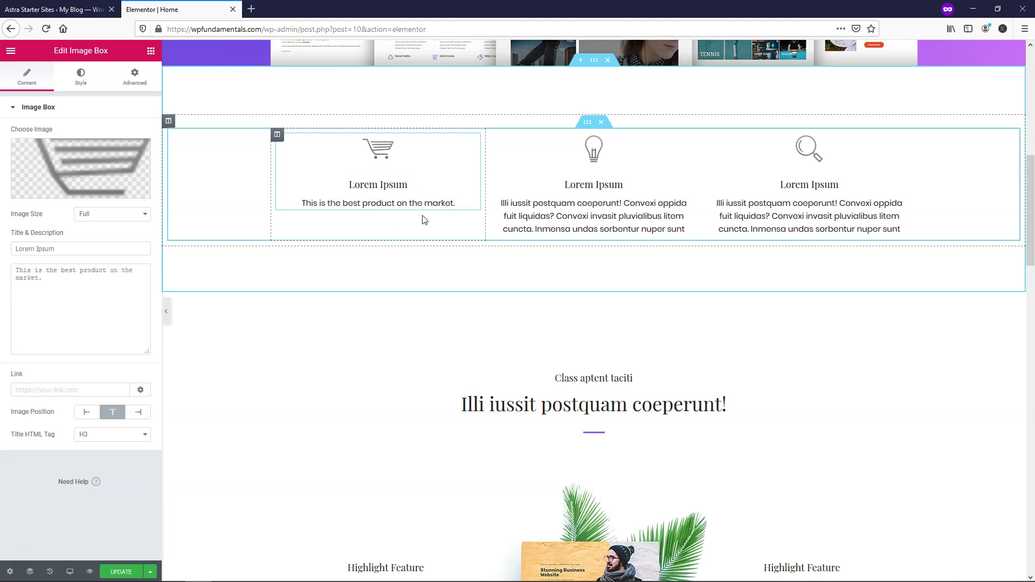
{"action": "left_click", "coordinate": [92, 163]}
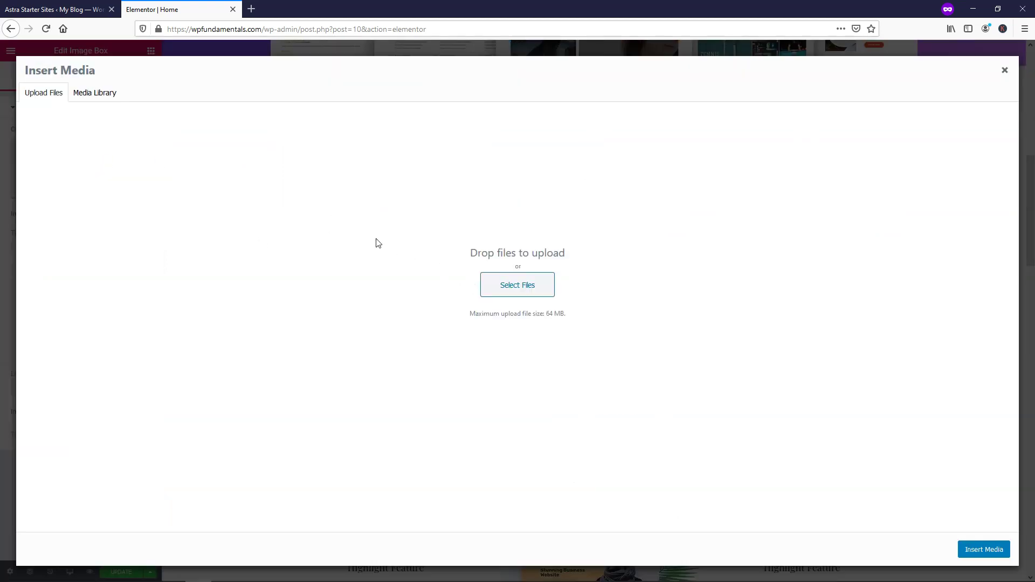
{"action": "left_click", "coordinate": [95, 92]}
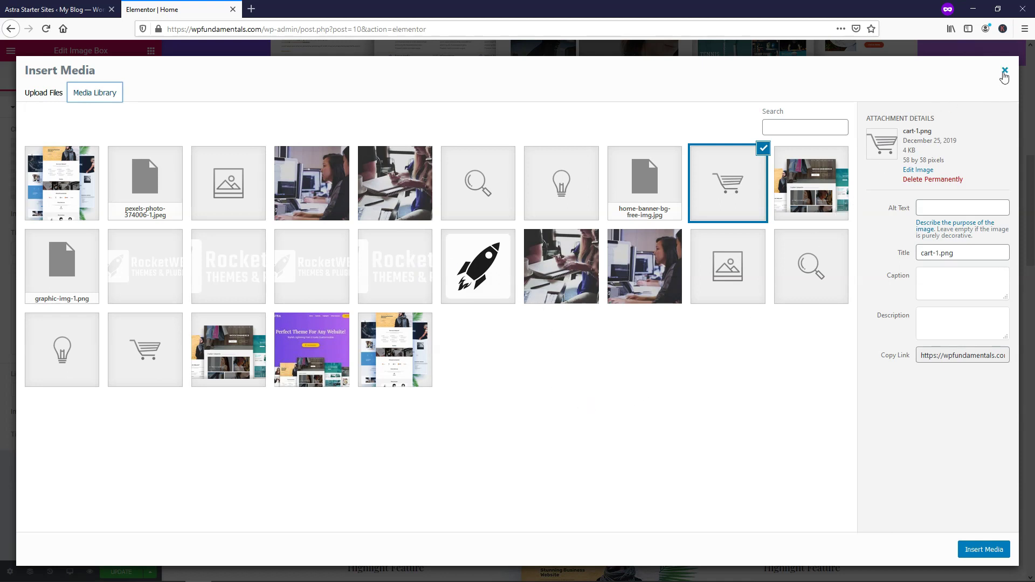
{"action": "left_click", "coordinate": [1004, 72]}
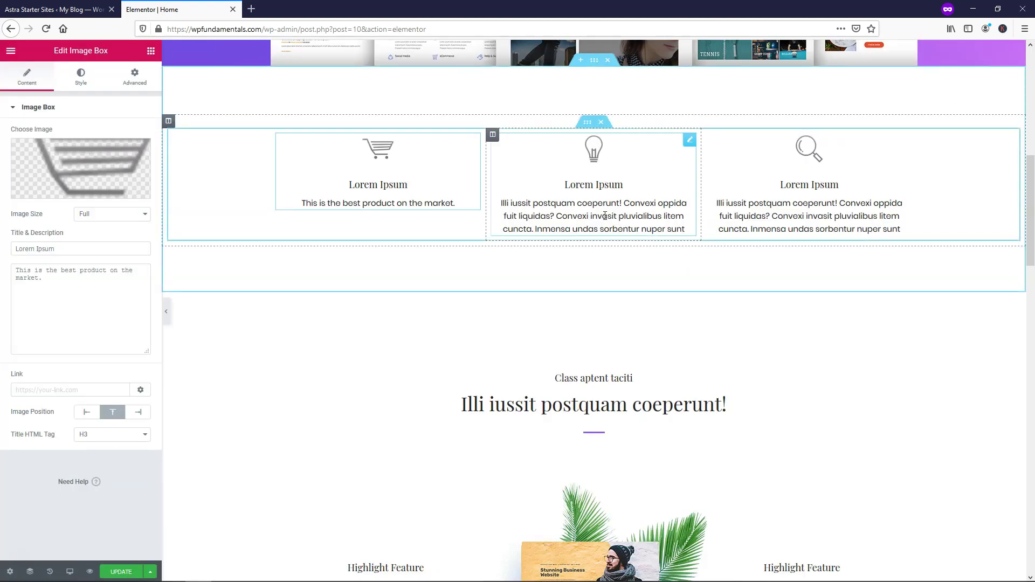
- Change the hero heading from 'Perfect Theme For Any Website!' to 'Ultimate Facebook Ads Course'
{"action": "scroll", "coordinate": [605, 215], "scroll_direction": "up", "scroll_amount": 10}
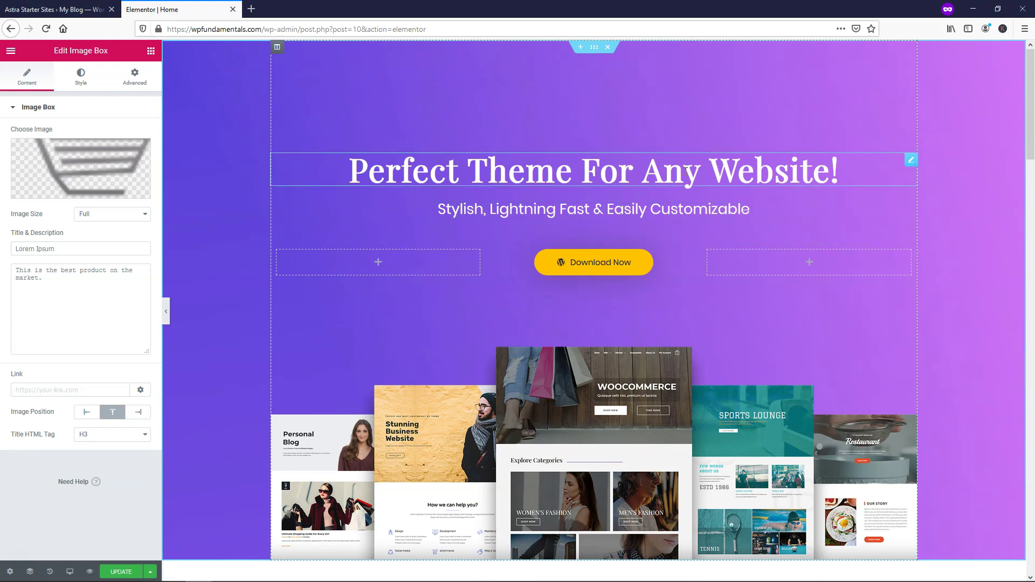
{"action": "left_click", "coordinate": [705, 169]}
{"action": "left_click_drag", "start_coordinate": [839, 172], "coordinate": [357, 185]}
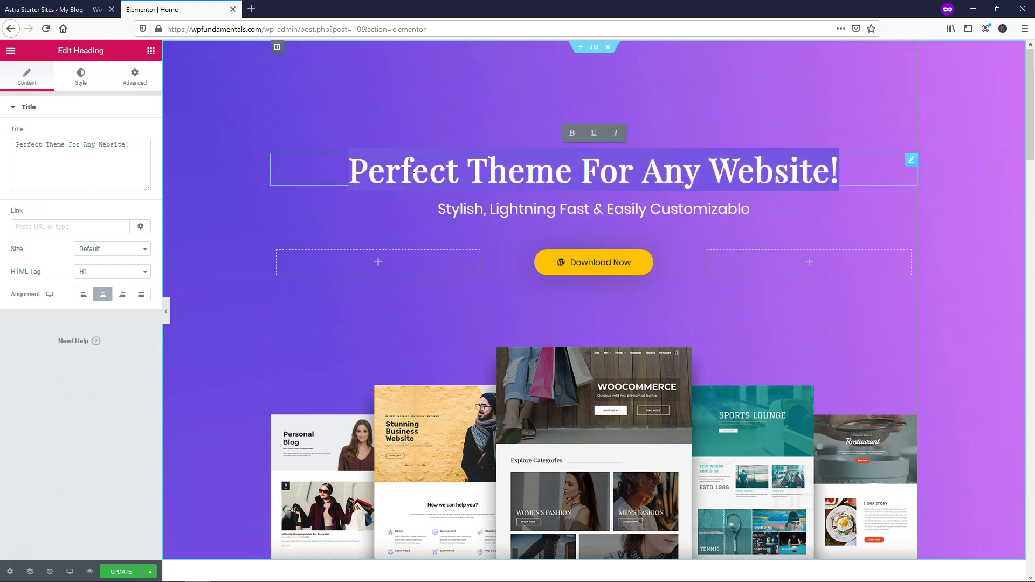
{"action": "type", "text": "Ultim"}
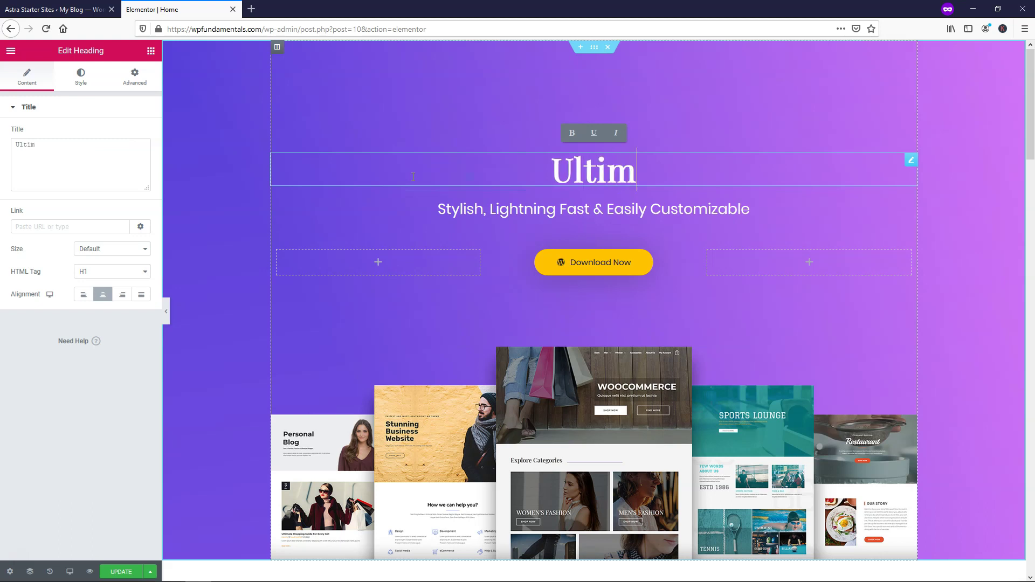
{"action": "type", "text": "ate Faceb"}
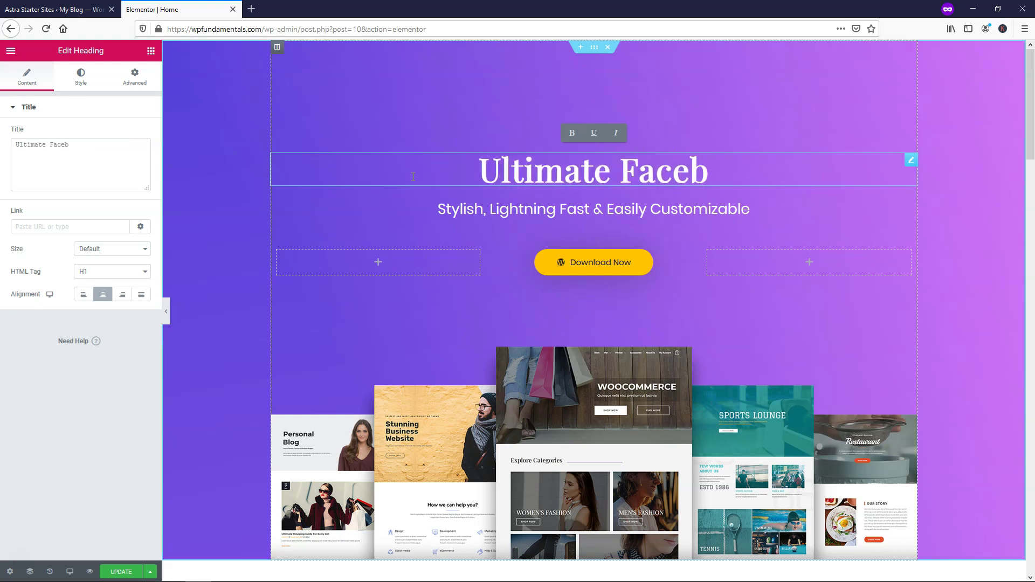
{"action": "type", "text": "ook Ads"}
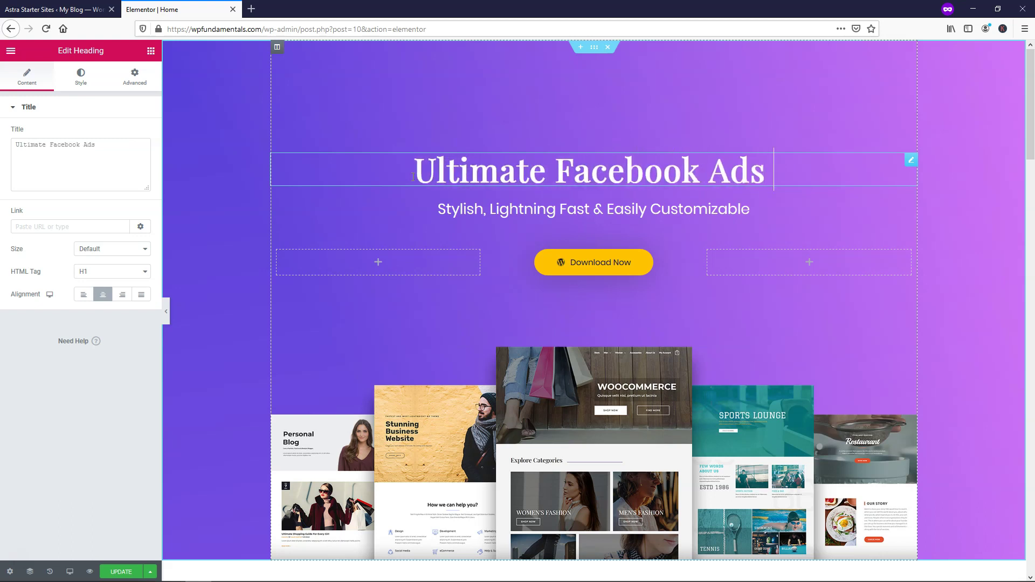
{"action": "type", "text": " Course"}
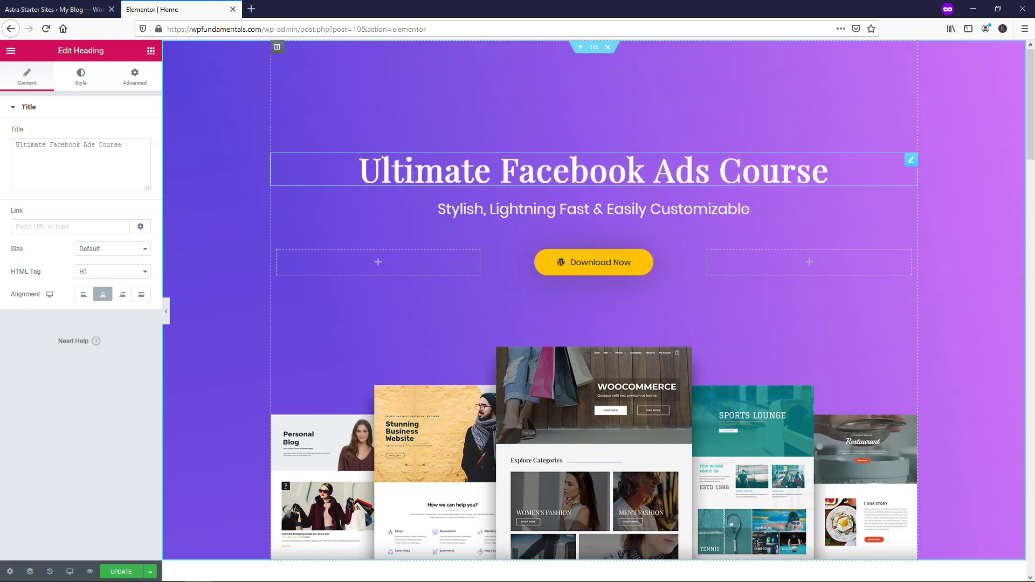
- Set the subheading to 'Learn how to maximize your Facebook ad revenue.' with no trailing empty line
{"action": "left_click", "coordinate": [579, 208]}
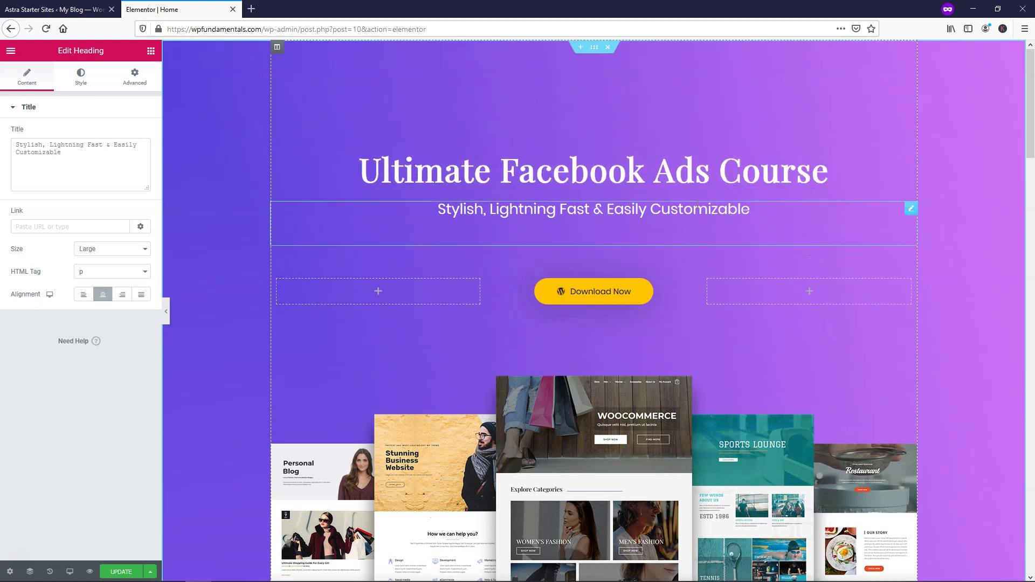
{"action": "left_click_drag", "start_coordinate": [594, 238], "coordinate": [459, 220]}
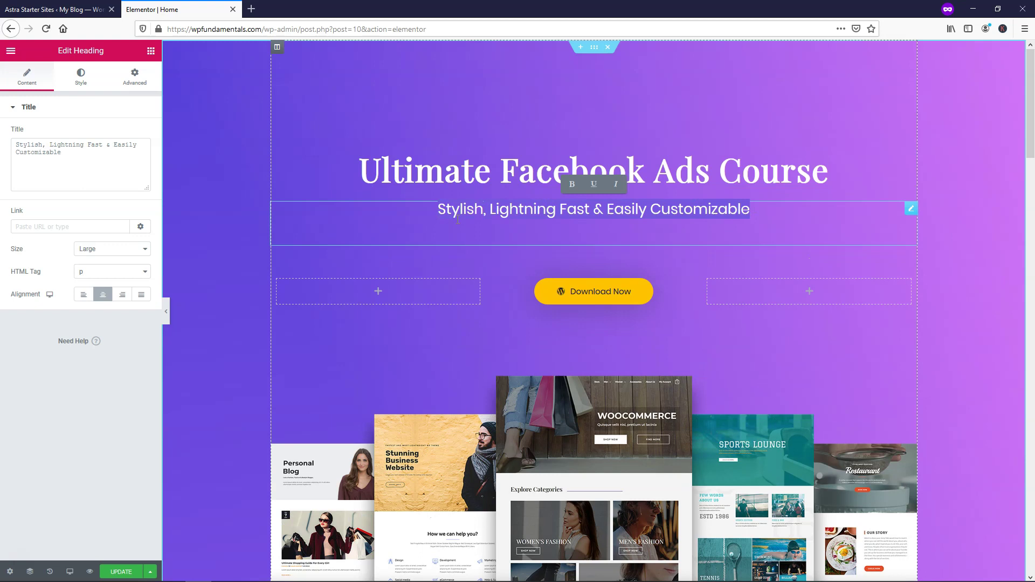
{"action": "type", "text": "Learn how to"}
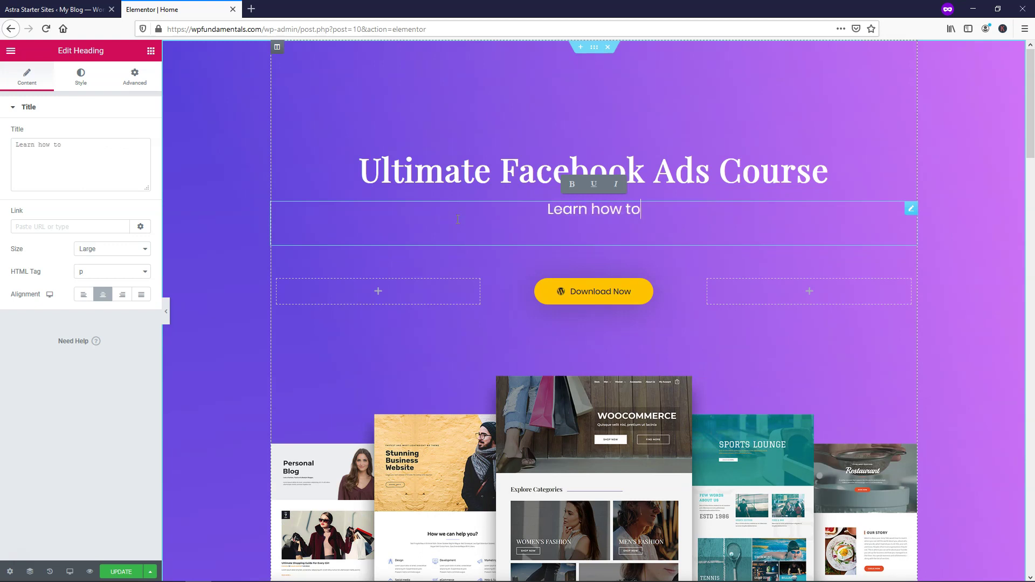
{"action": "type", "text": " maximize yo"}
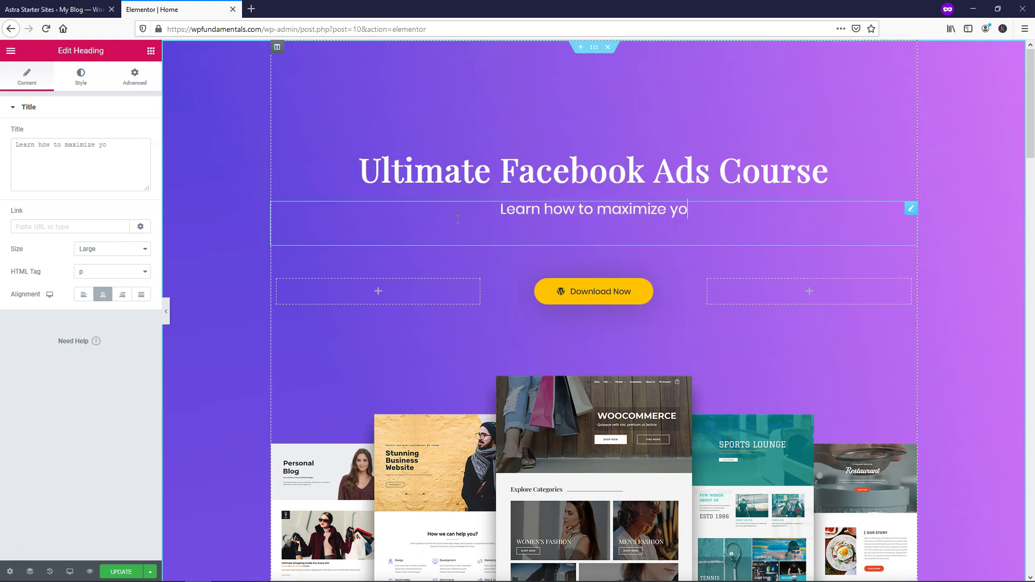
{"action": "type", "text": "ur Facebook"}
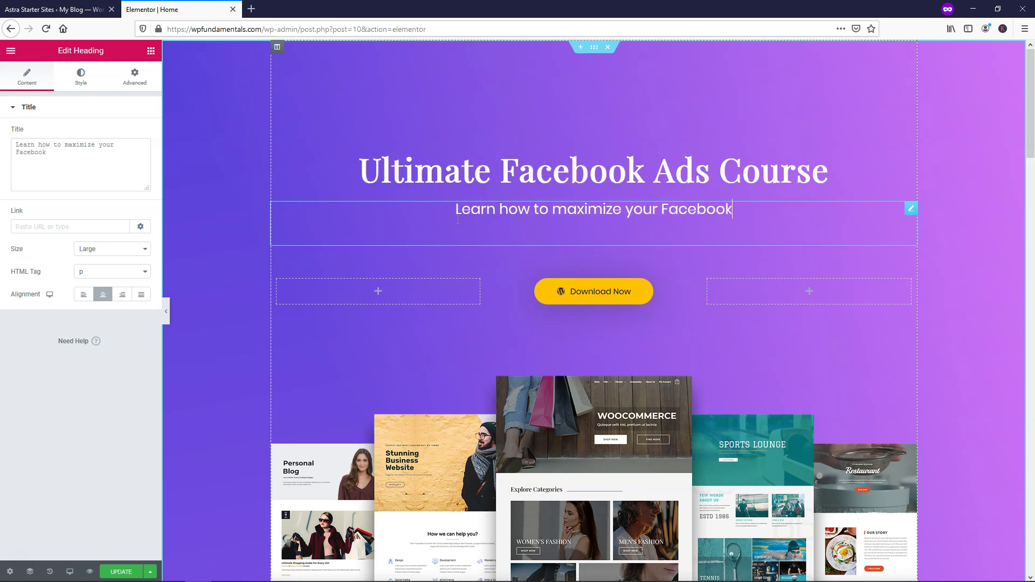
{"action": "type", "text": " ad revenue"}
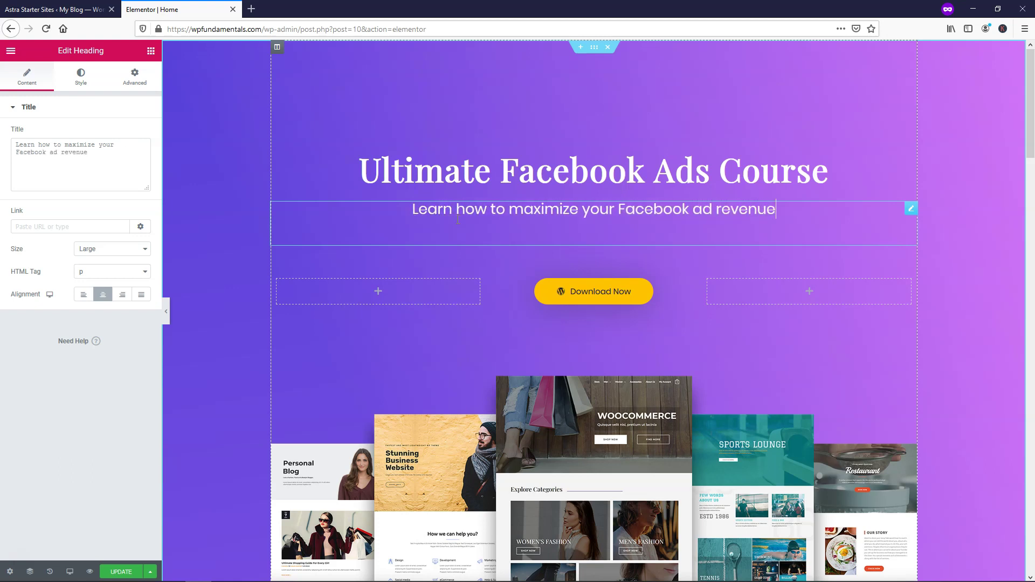
{"action": "type", "text": "."}
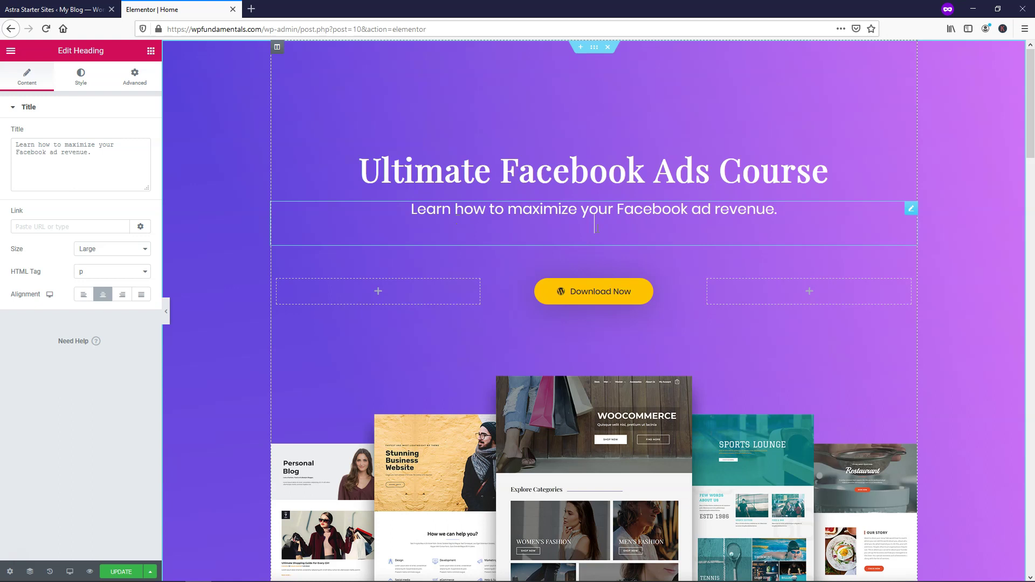
{"action": "key", "text": "BackSpace"}
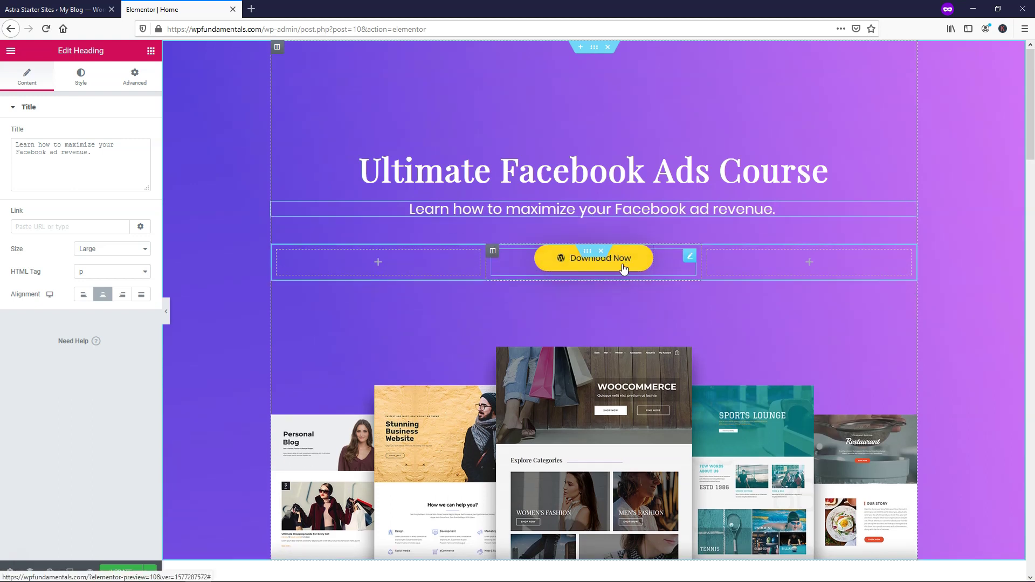
- Relabel the hero Download Now button to 'Enroll Now'
{"action": "left_click", "coordinate": [624, 270]}
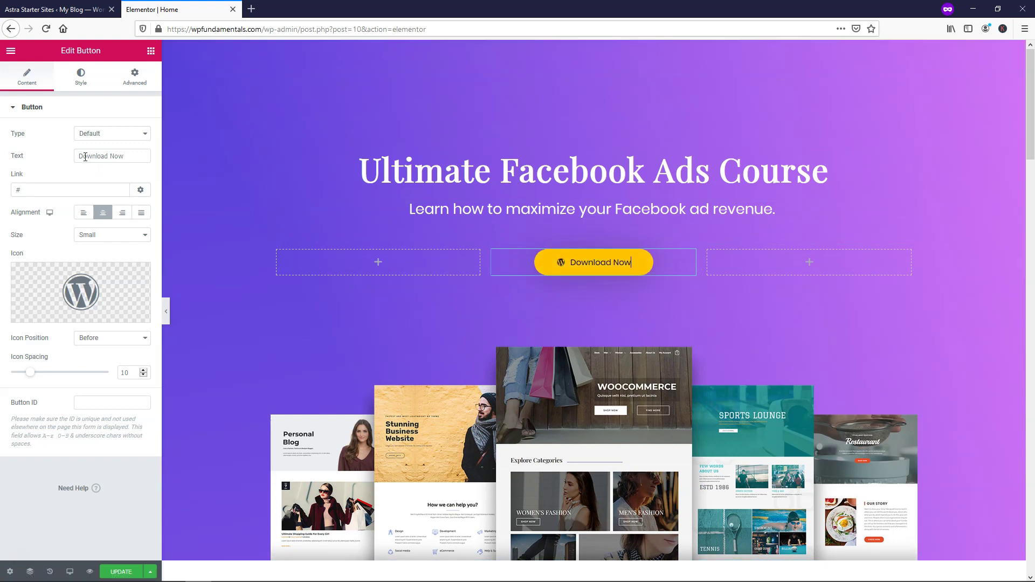
{"action": "left_click_drag", "start_coordinate": [24, 189], "coordinate": [15, 190]}
{"action": "key", "text": "shift+Tab"}
{"action": "left_click", "coordinate": [106, 159]}
{"action": "left_click_drag", "start_coordinate": [108, 157], "coordinate": [64, 157]}
{"action": "type", "text": "Enroll"}
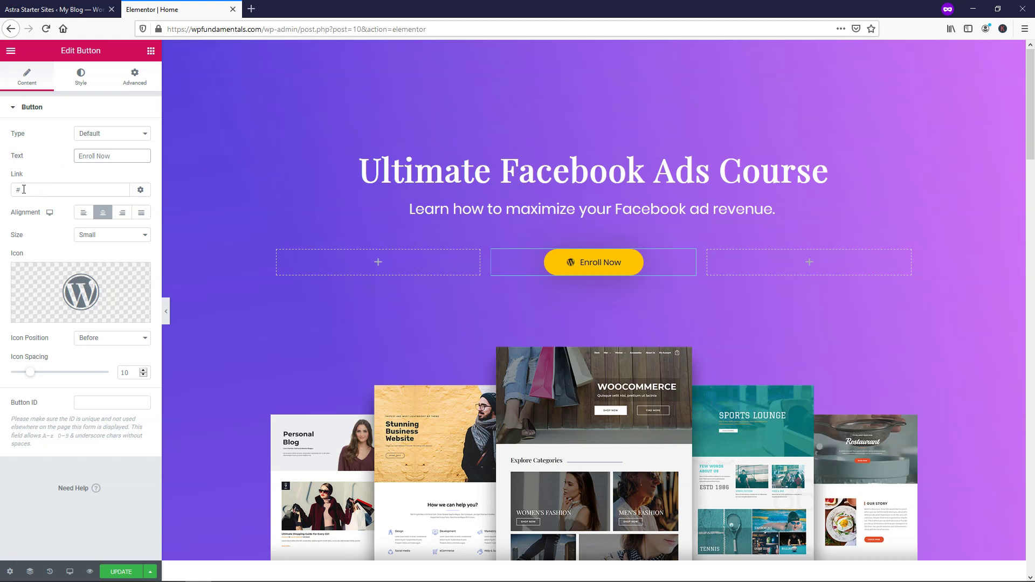
- Change the button's background colour from yellow to bright blue #00ACF4
{"action": "left_click", "coordinate": [82, 76]}
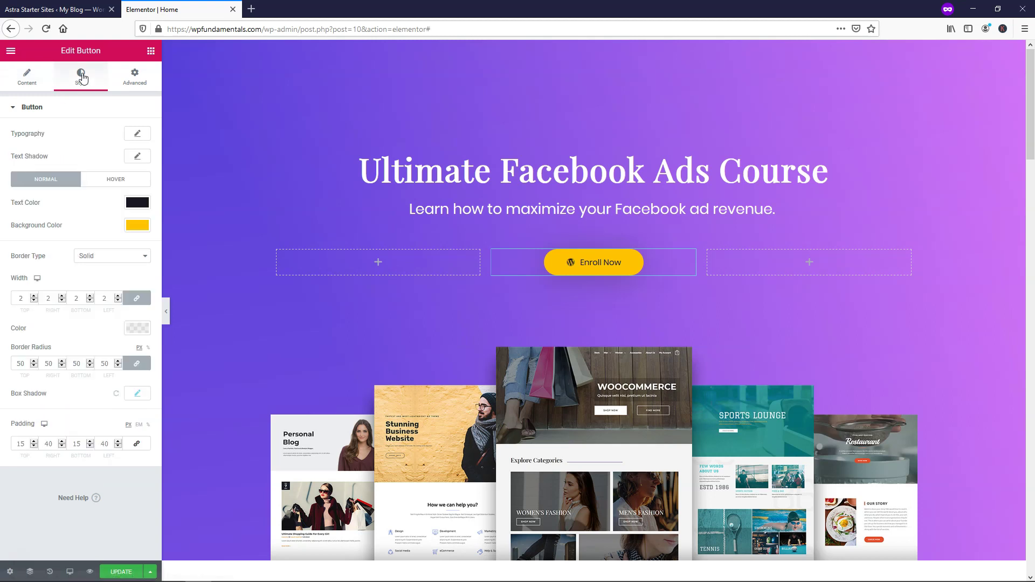
{"action": "left_click", "coordinate": [136, 226]}
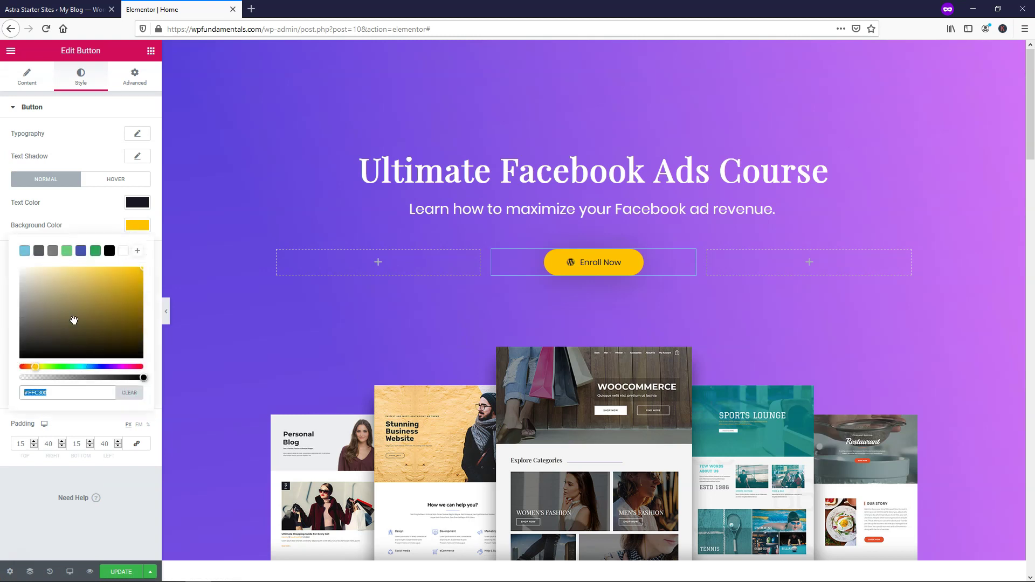
{"action": "left_click", "coordinate": [25, 251]}
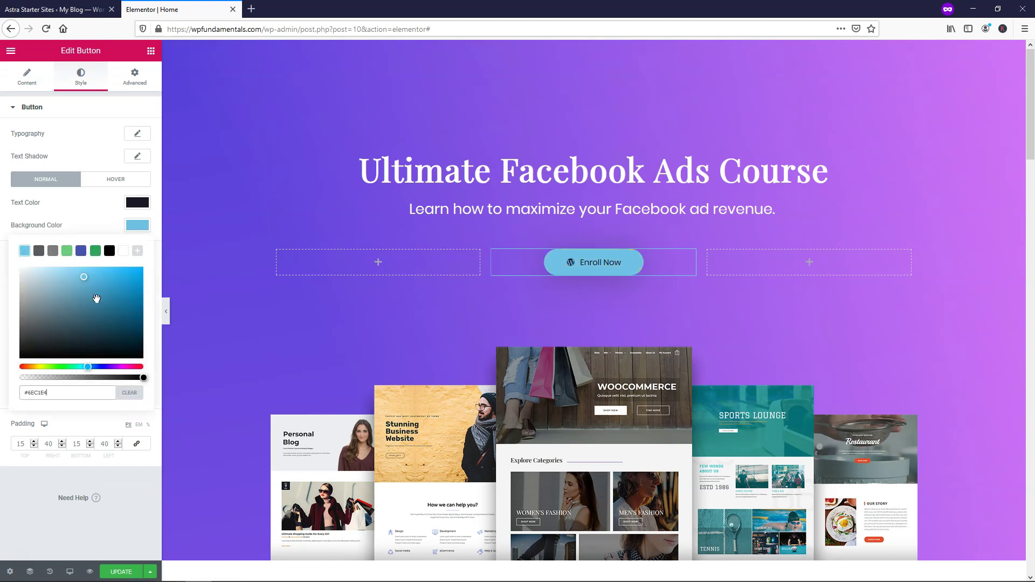
{"action": "left_click_drag", "start_coordinate": [96, 297], "coordinate": [143, 271]}
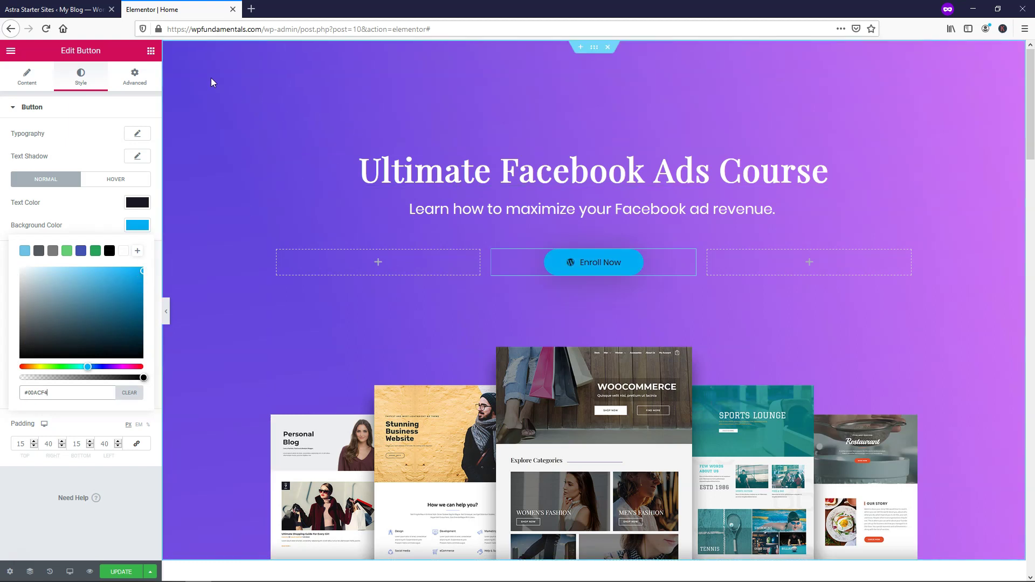
- Shift the hero section's background colour hue to teal in its Style settings
{"action": "right_click", "coordinate": [597, 51]}
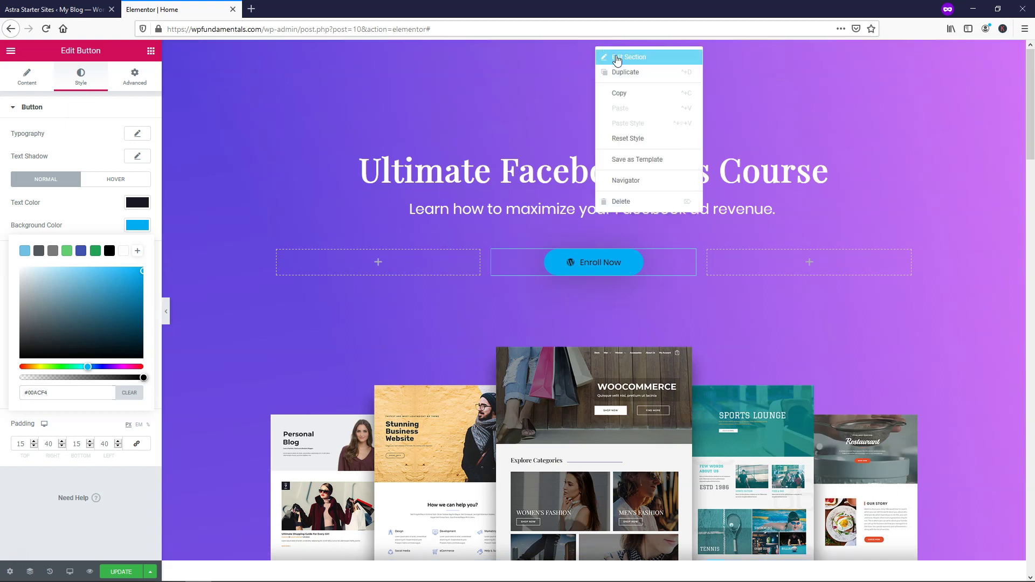
{"action": "left_click", "coordinate": [617, 59]}
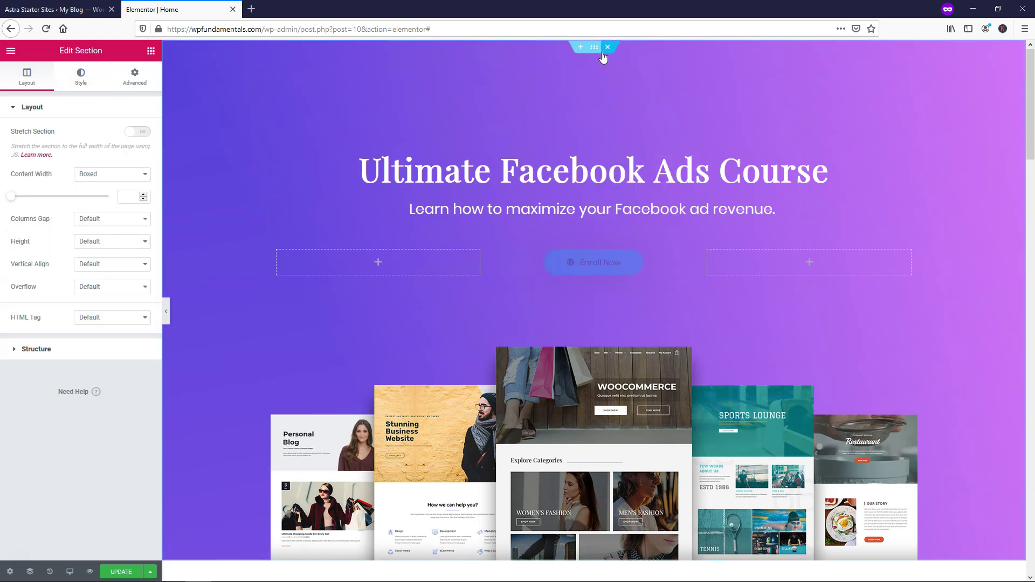
{"action": "left_click", "coordinate": [77, 83]}
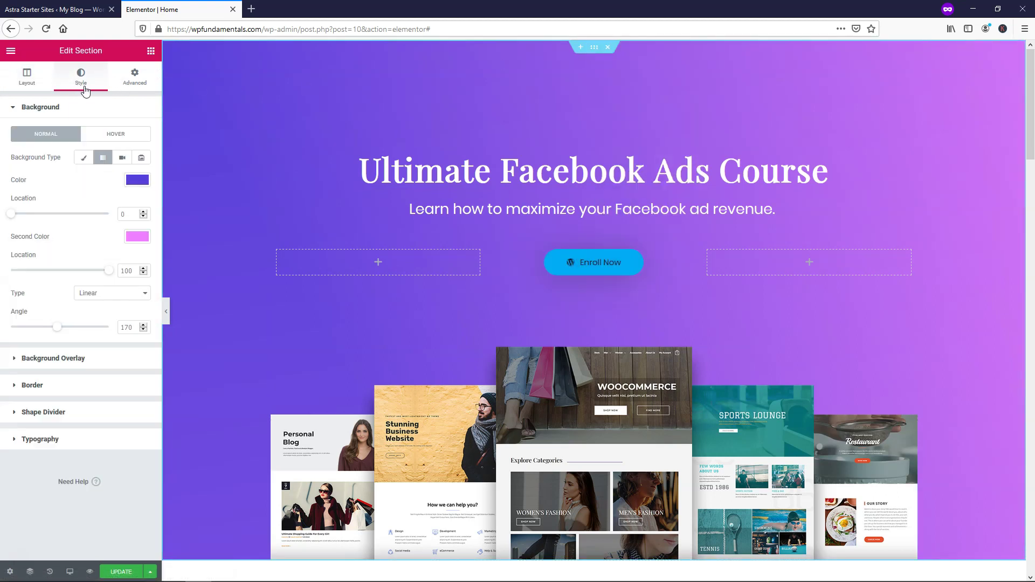
{"action": "left_click", "coordinate": [138, 181]}
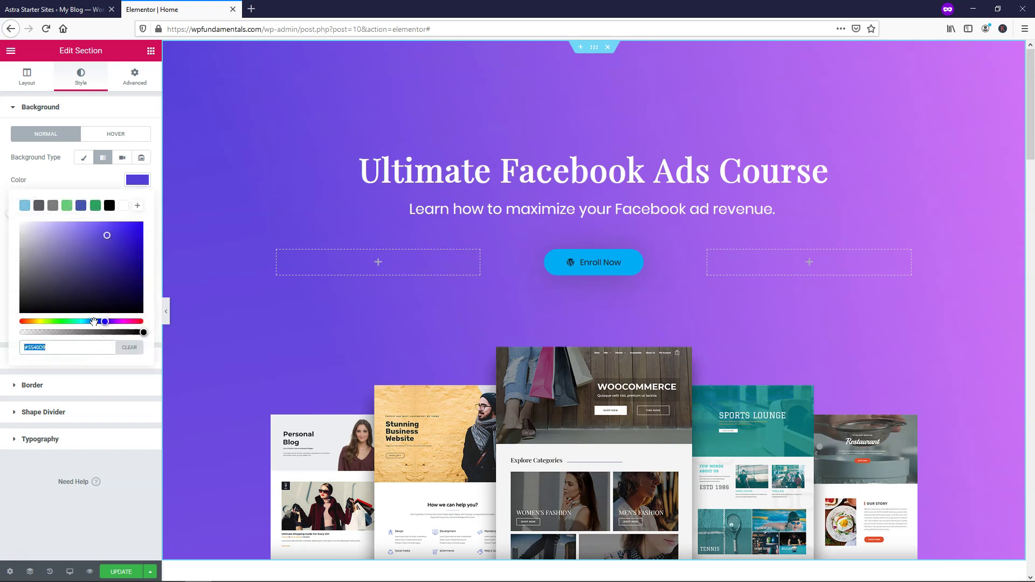
{"action": "left_click_drag", "start_coordinate": [94, 321], "coordinate": [75, 322]}
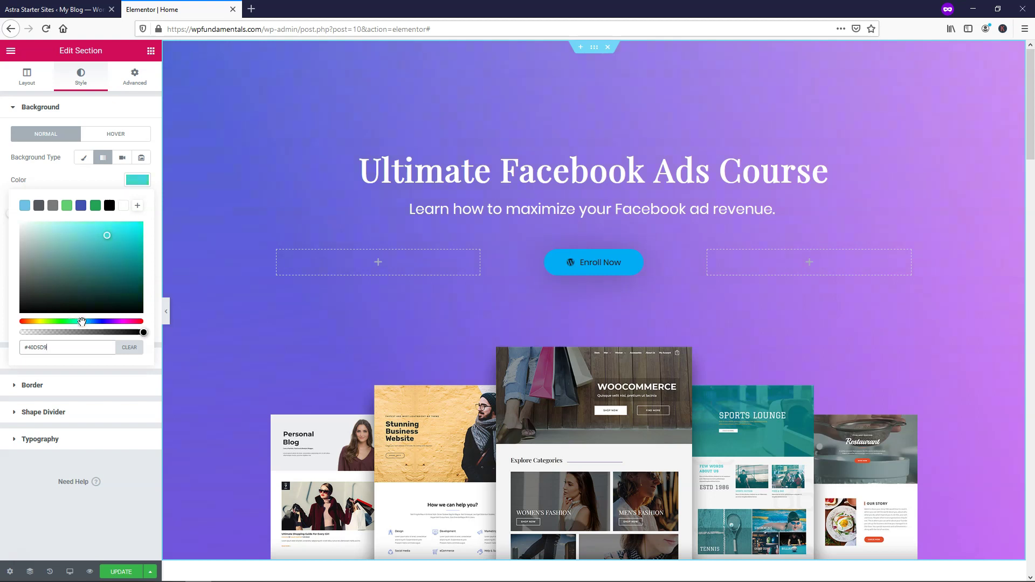
{"action": "left_click", "coordinate": [142, 374]}
- Set the background overlay gradient to blue #4069D9 fading into cyan
{"action": "left_click", "coordinate": [138, 368]}
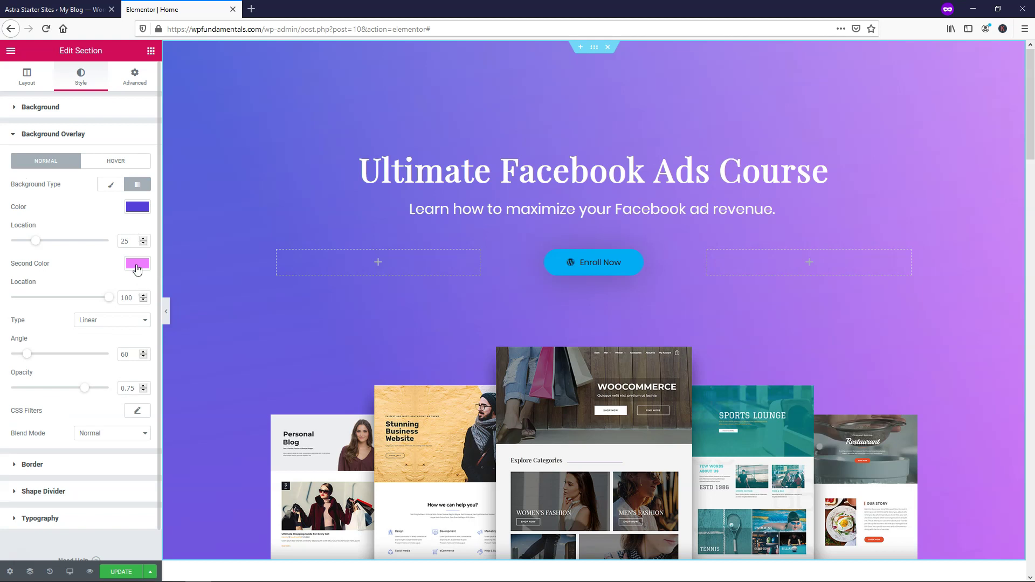
{"action": "left_click", "coordinate": [137, 264]}
{"action": "left_click", "coordinate": [114, 411]}
{"action": "left_click", "coordinate": [99, 404]}
{"action": "left_click_drag", "start_coordinate": [97, 404], "coordinate": [83, 402]}
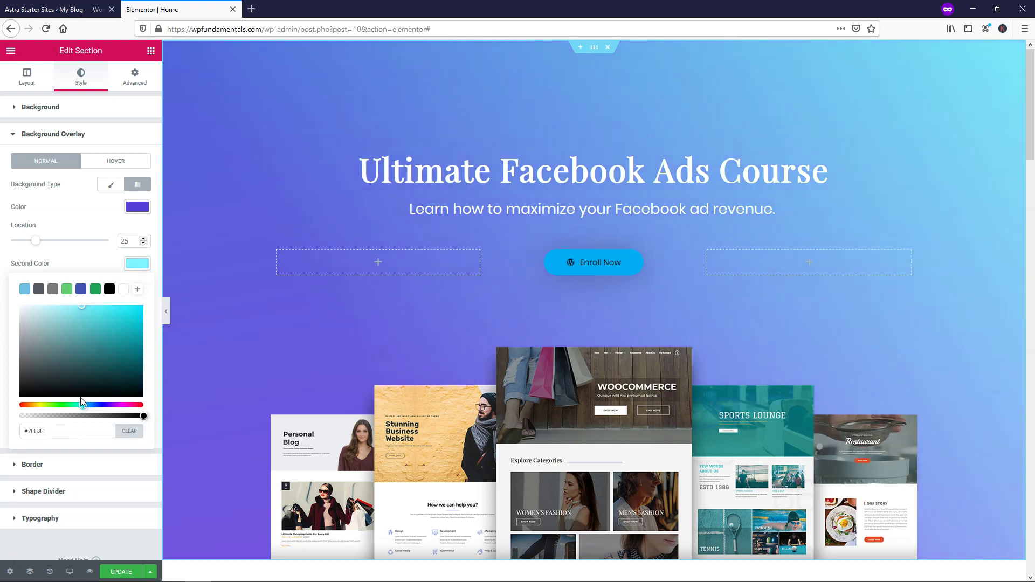
{"action": "left_click", "coordinate": [136, 210]}
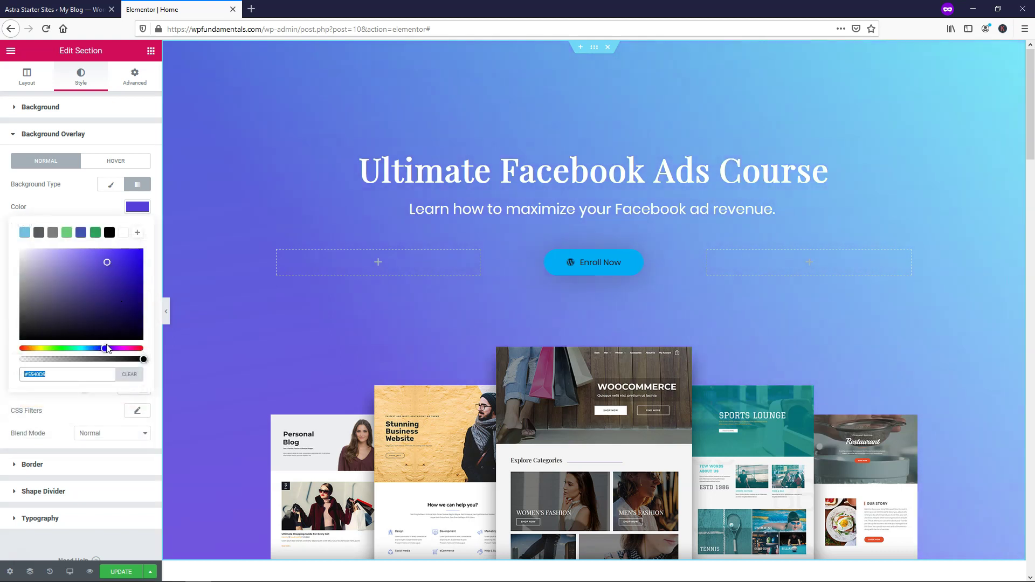
{"action": "left_click_drag", "start_coordinate": [106, 348], "coordinate": [97, 348]}
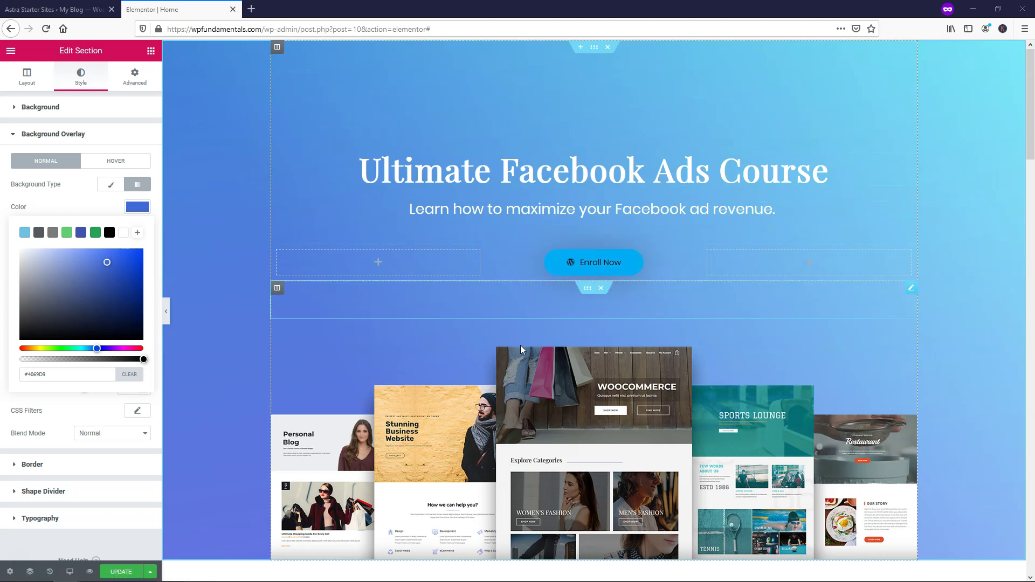
- Shift the Enroll Now button's background hue past green, orange and red to golden yellow
{"action": "right_click", "coordinate": [582, 265]}
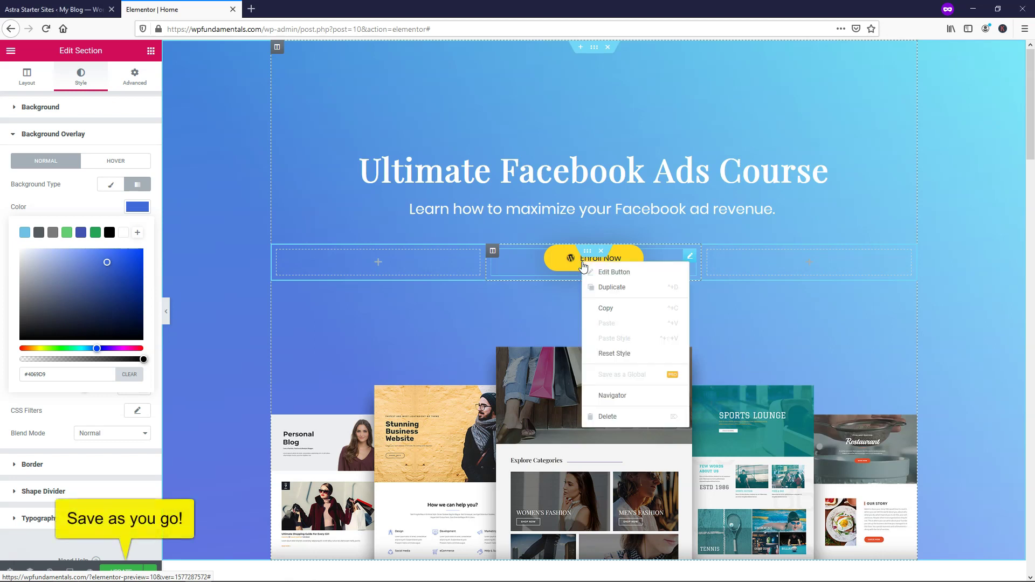
{"action": "left_click", "coordinate": [605, 272]}
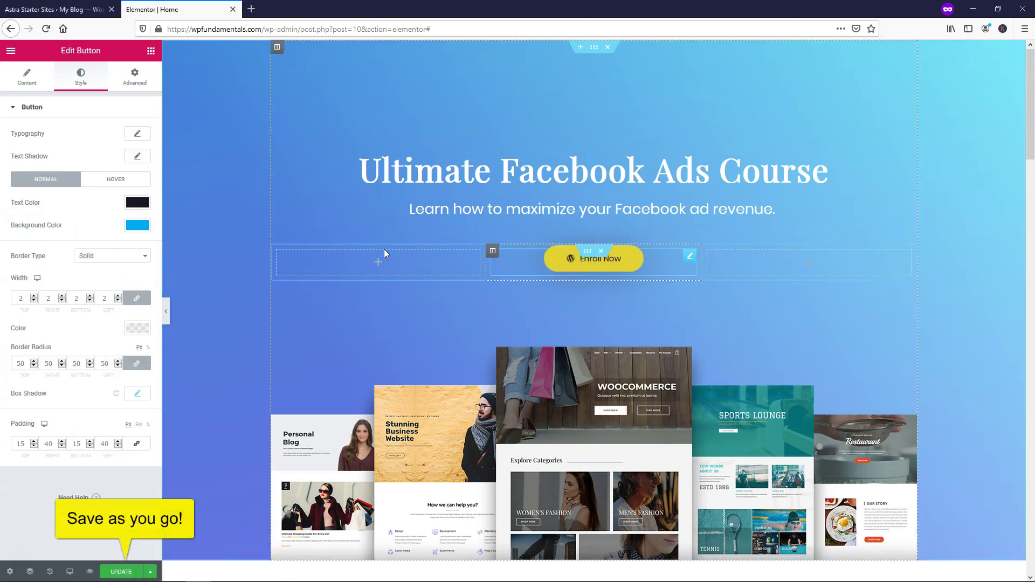
{"action": "left_click", "coordinate": [134, 228]}
{"action": "left_click_drag", "start_coordinate": [126, 368], "coordinate": [37, 367]}
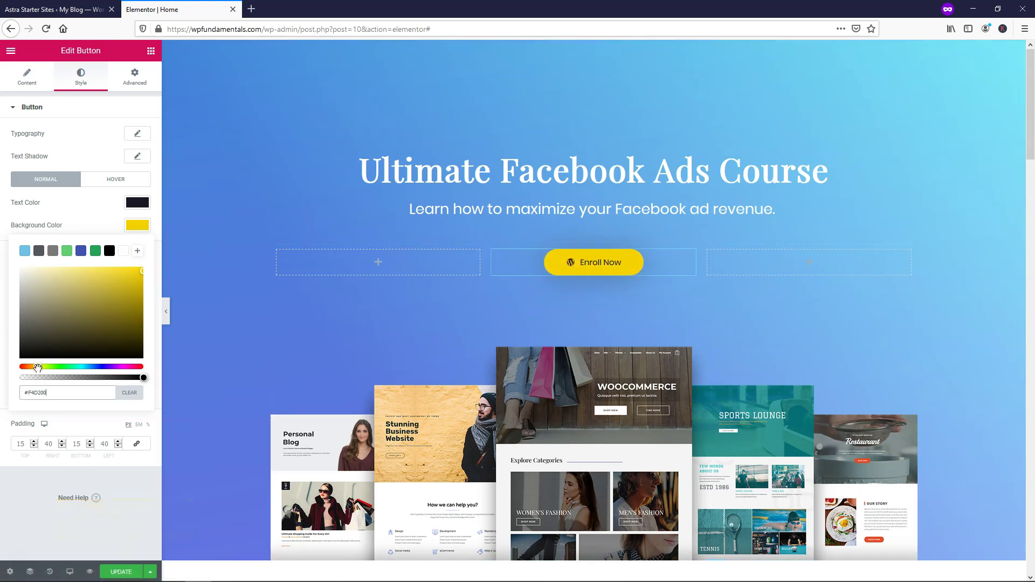
{"action": "left_click_drag", "start_coordinate": [37, 367], "coordinate": [36, 367]}
{"action": "left_click_drag", "start_coordinate": [36, 368], "coordinate": [19, 367]}
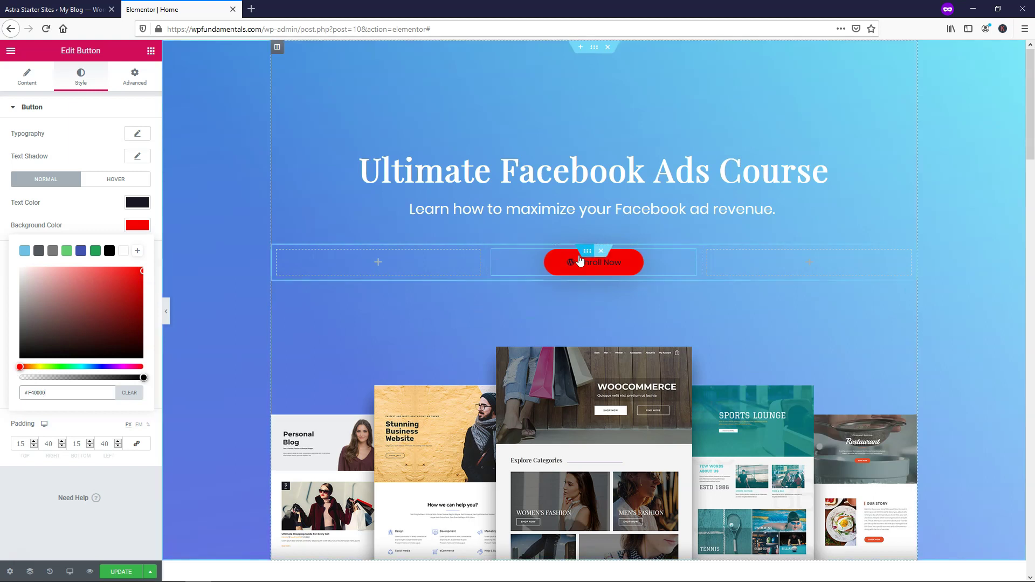
{"action": "left_click_drag", "start_coordinate": [22, 367], "coordinate": [36, 366]}
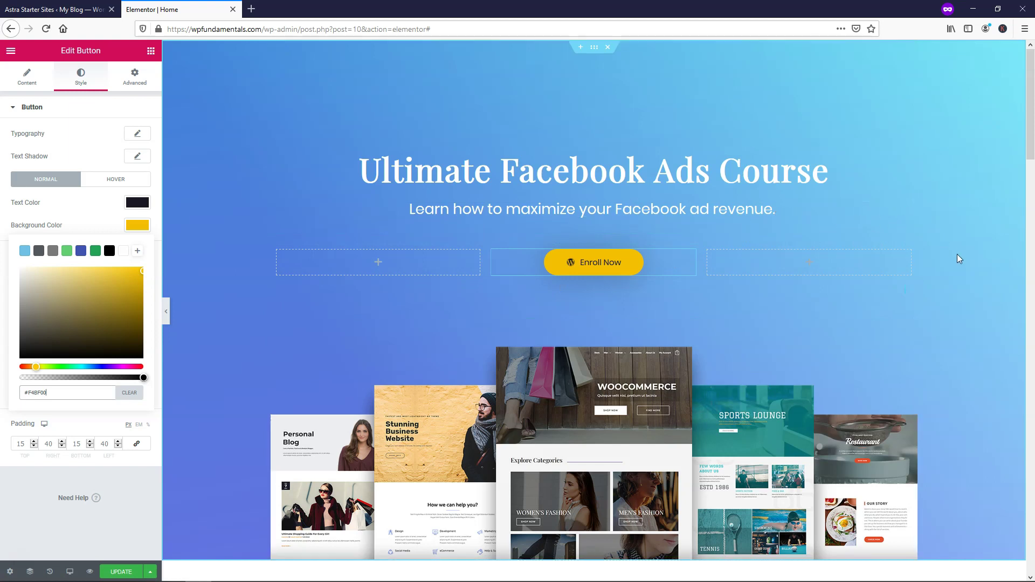
- Scroll down and open Edit Image for the template-collage image below Enroll Now
{"action": "scroll", "coordinate": [959, 250], "scroll_direction": "down", "scroll_amount": 3}
{"action": "scroll", "coordinate": [959, 251], "scroll_direction": "down", "scroll_amount": 1}
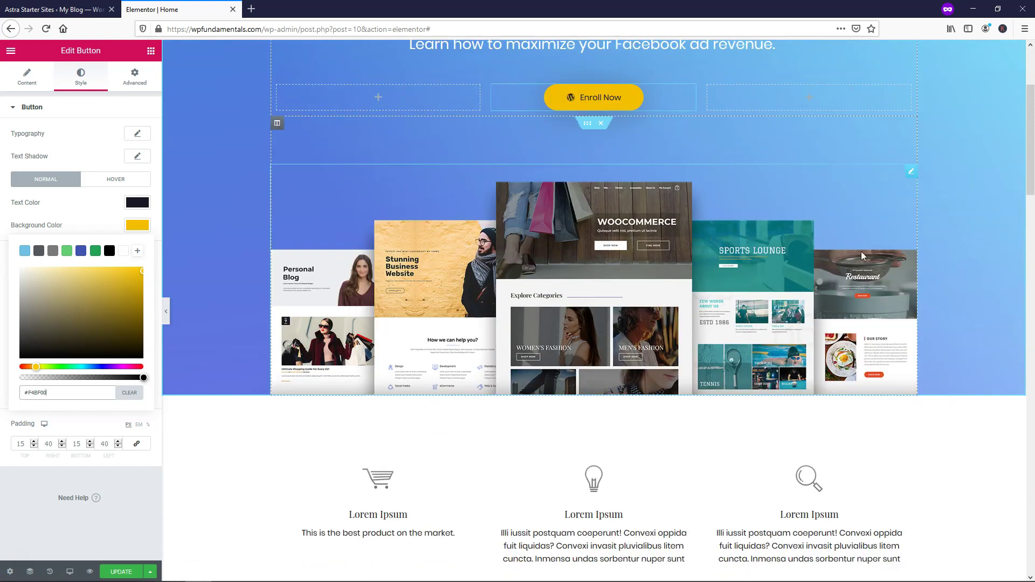
{"action": "right_click", "coordinate": [607, 240]}
{"action": "left_click", "coordinate": [636, 239]}
{"action": "mouse_move", "coordinate": [64, 171]}
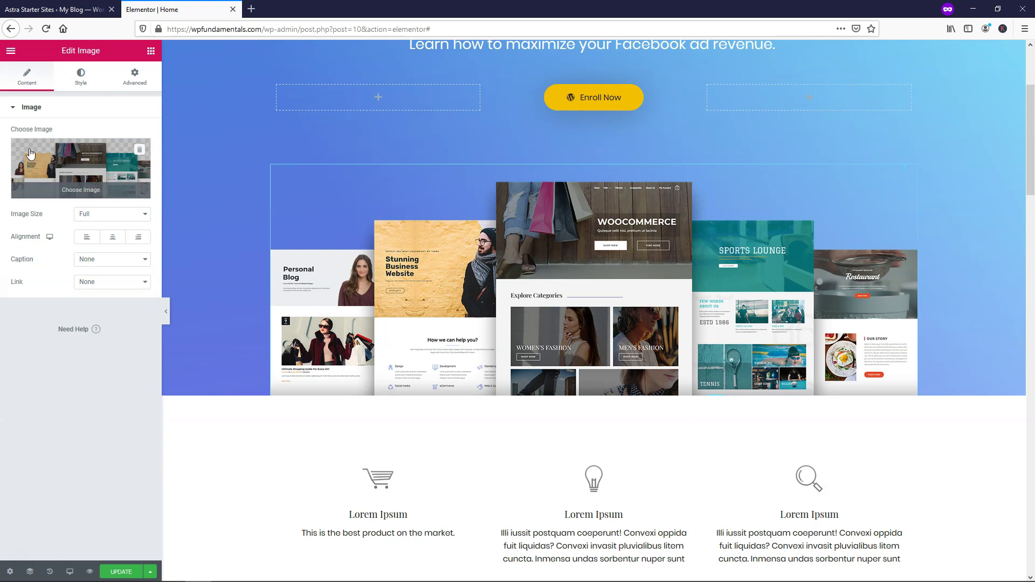
{"action": "left_click", "coordinate": [251, 9]}
{"action": "type", "text": "remov"}
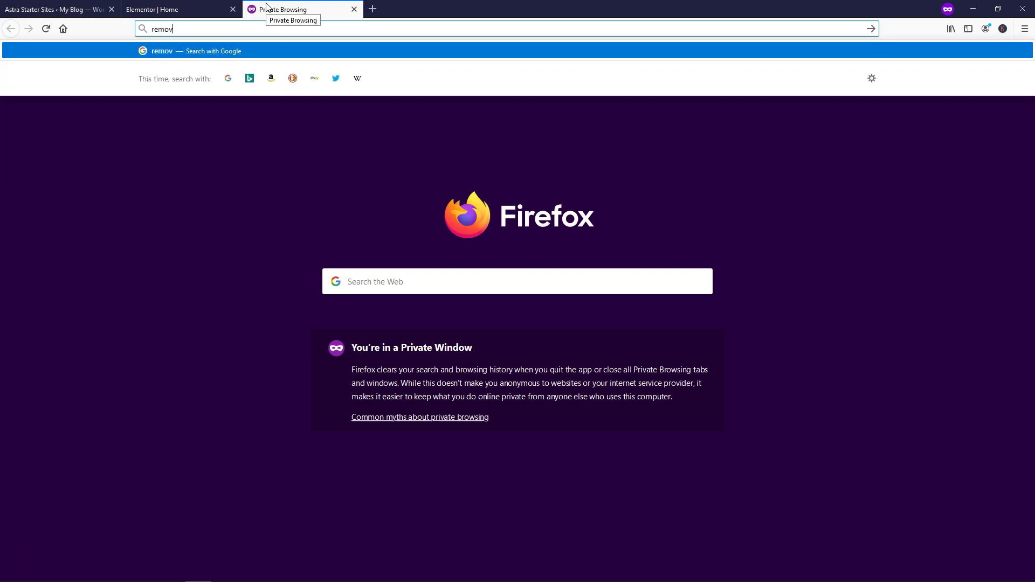
{"action": "type", "text": "e.bg"}
{"action": "key", "text": "Return"}
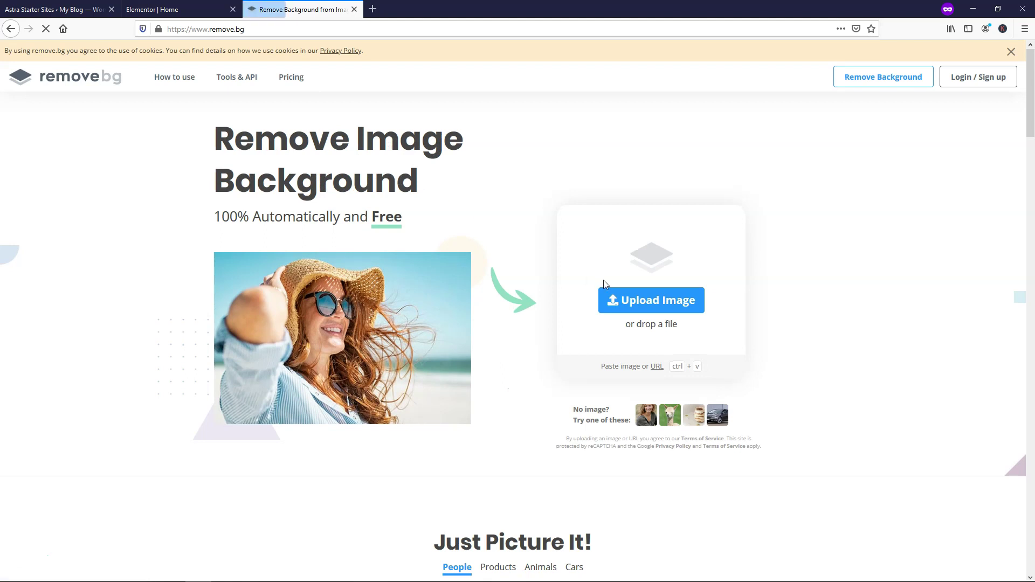
{"action": "left_click", "coordinate": [354, 10]}
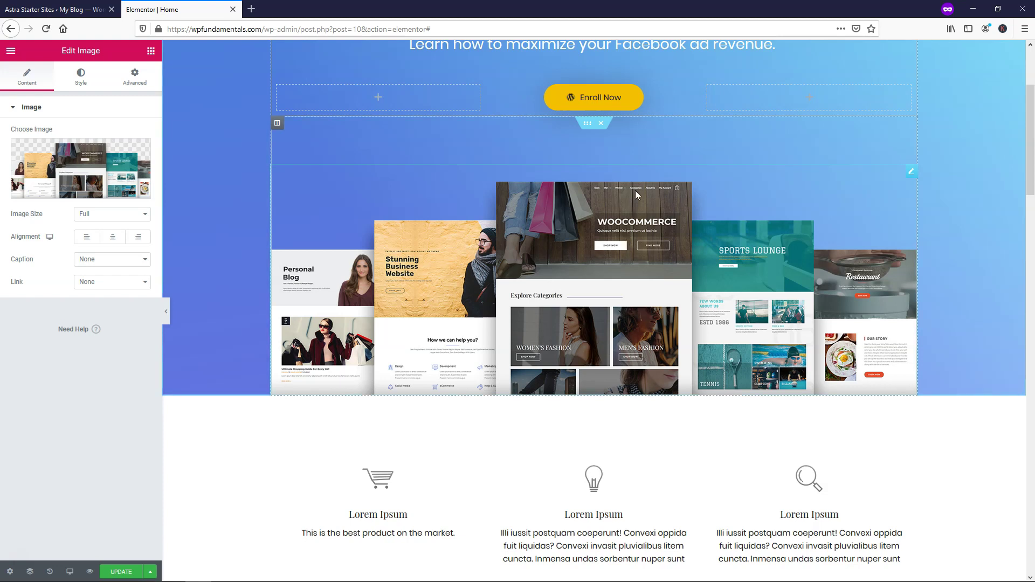
- Change the first Lorem Ipsum image box's Title HTML Tag from H3 to H2
{"action": "scroll", "coordinate": [623, 246], "scroll_direction": "down", "scroll_amount": 4}
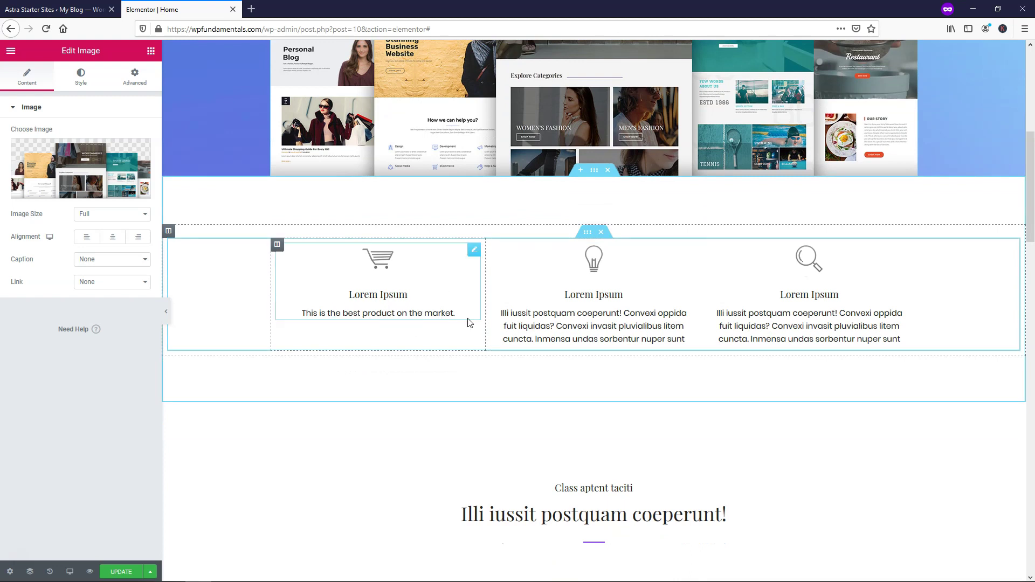
{"action": "left_click", "coordinate": [410, 295]}
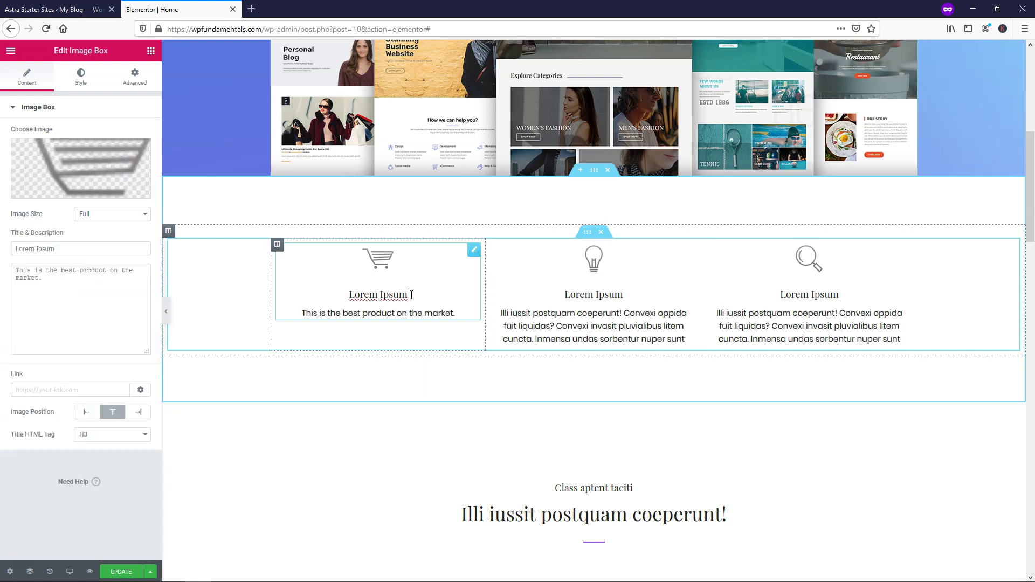
{"action": "left_click", "coordinate": [143, 435]}
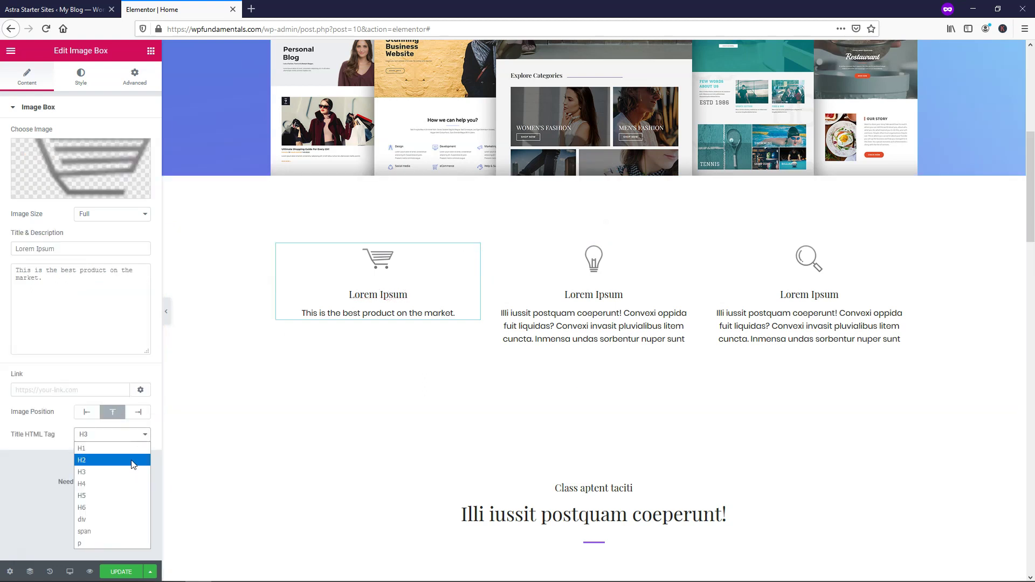
{"action": "left_click", "coordinate": [133, 462]}
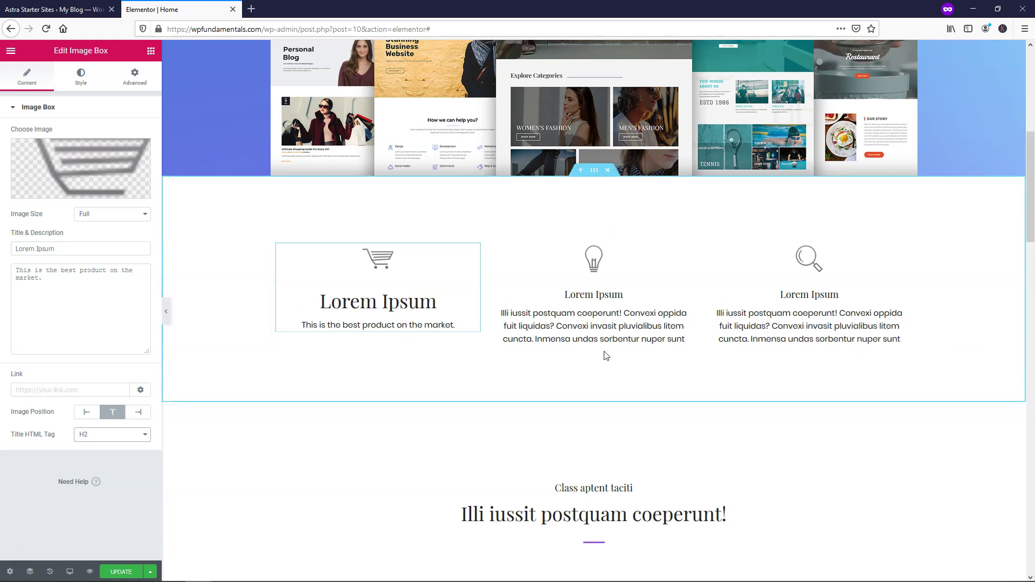
{"action": "scroll", "coordinate": [652, 324], "scroll_direction": "down", "scroll_amount": 7}
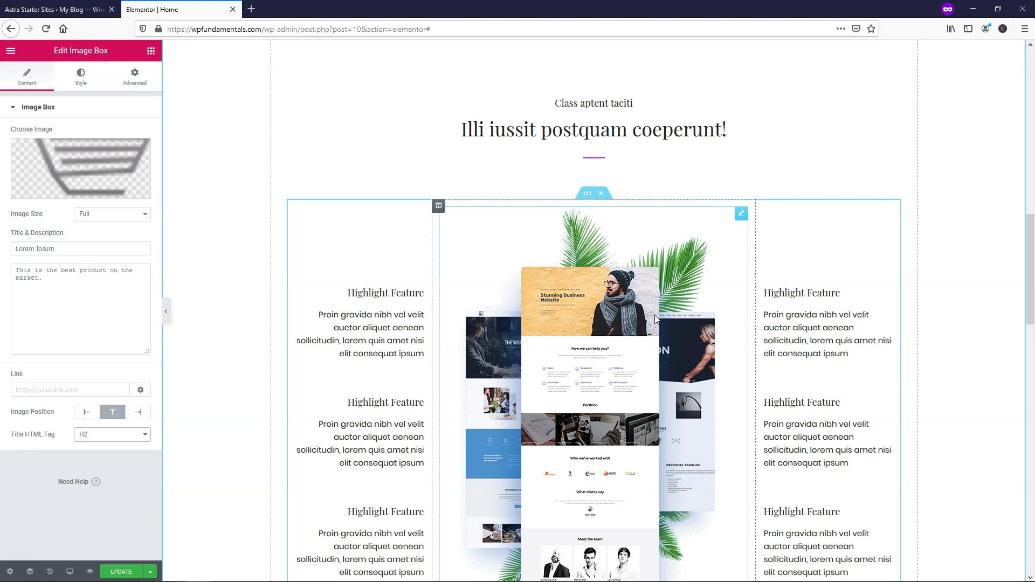
- Open Edit Image Box for the first box in the 'Lorem Ipsum is a Dummy Content!' section
{"action": "scroll", "coordinate": [655, 296], "scroll_direction": "up", "scroll_amount": 14}
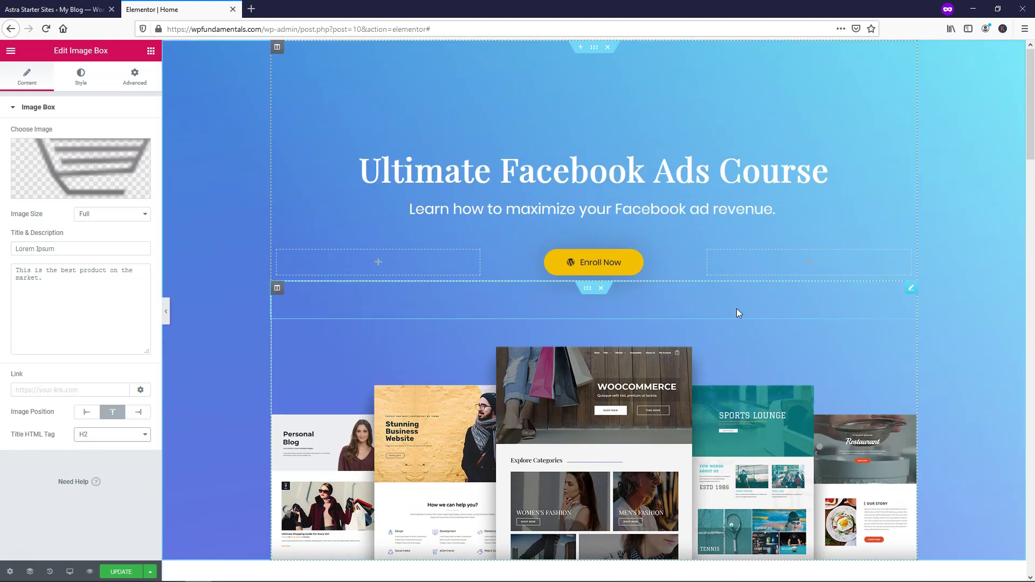
{"action": "scroll", "coordinate": [736, 308], "scroll_direction": "down", "scroll_amount": 10}
{"action": "scroll", "coordinate": [737, 315], "scroll_direction": "down", "scroll_amount": 6}
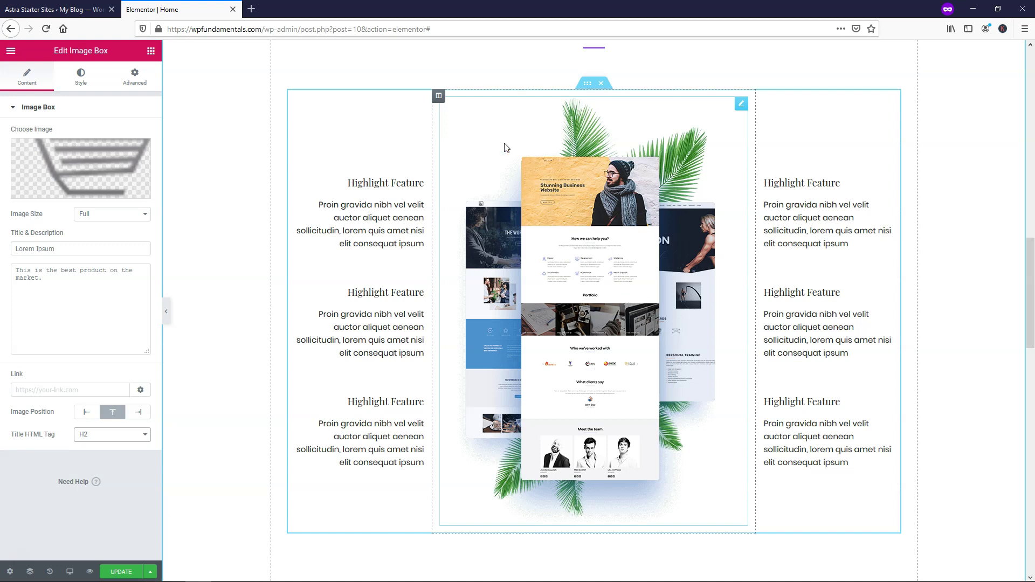
{"action": "scroll", "coordinate": [622, 302], "scroll_direction": "up", "scroll_amount": 10}
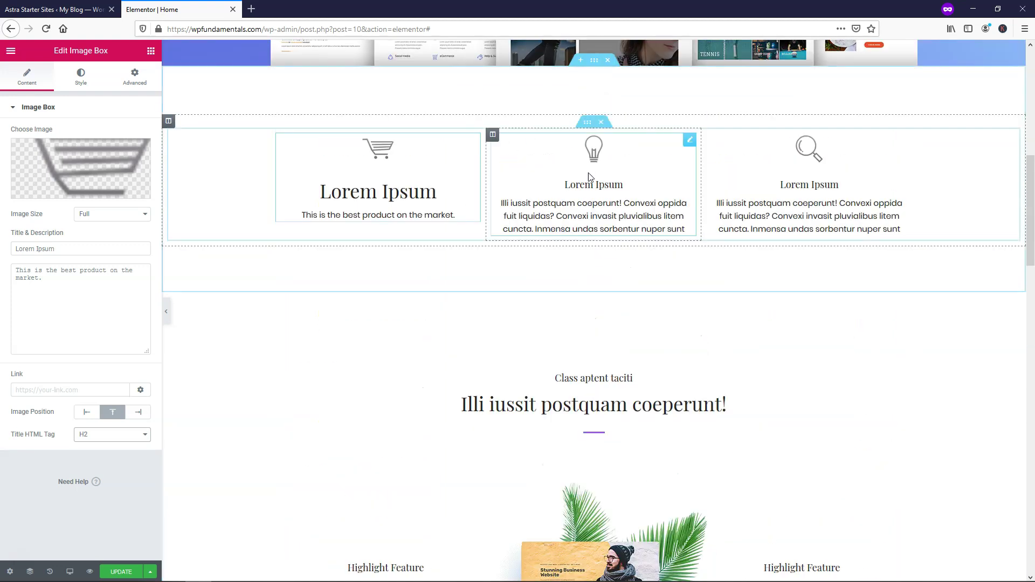
{"action": "scroll", "coordinate": [607, 306], "scroll_direction": "down", "scroll_amount": 10}
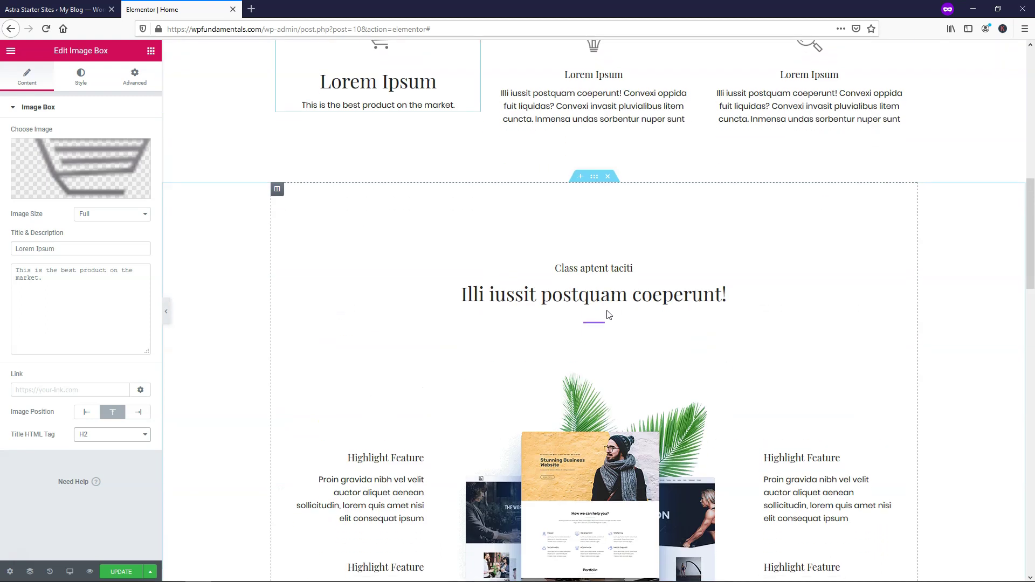
{"action": "scroll", "coordinate": [608, 314], "scroll_direction": "down", "scroll_amount": 5}
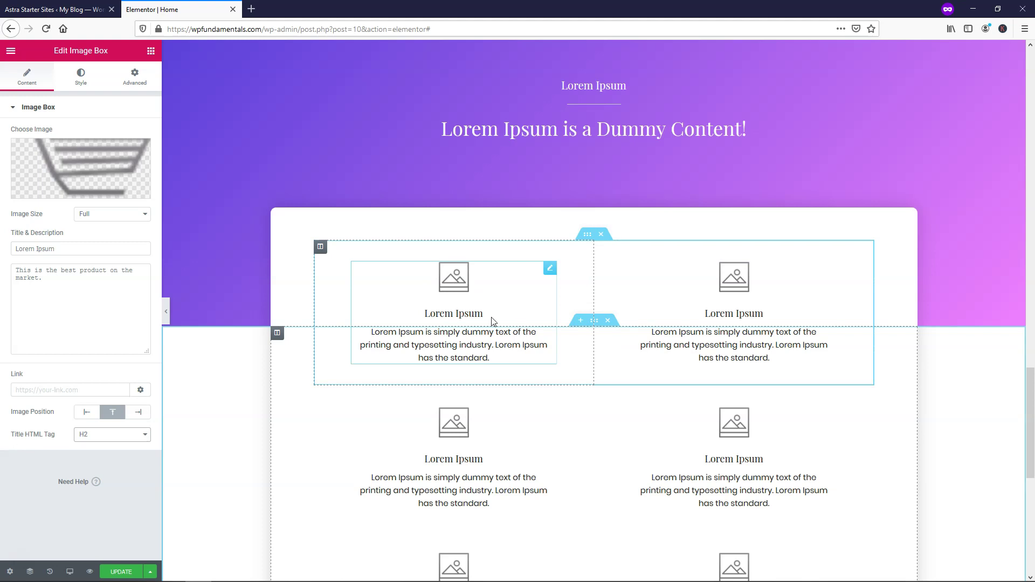
{"action": "right_click", "coordinate": [451, 281]}
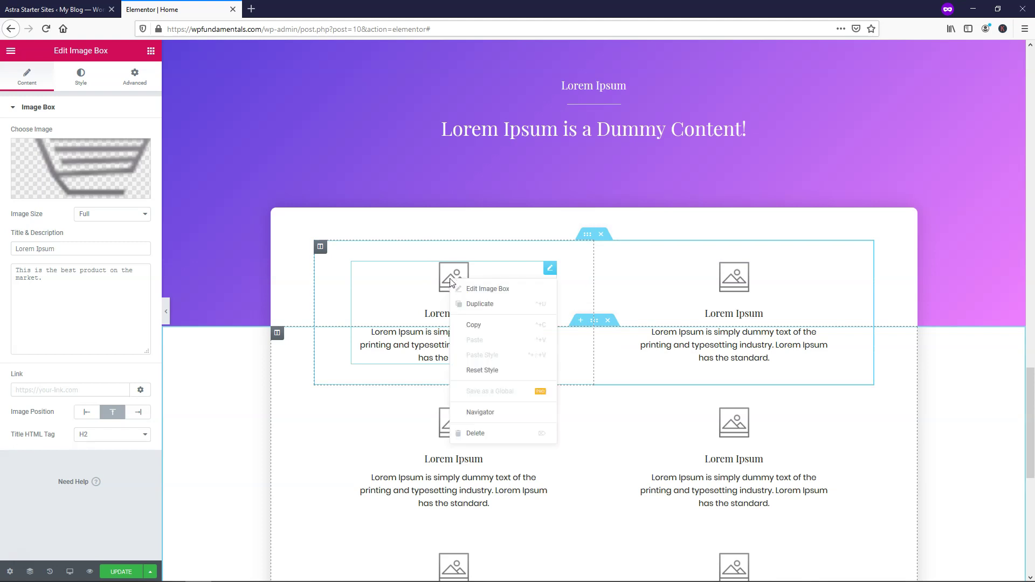
{"action": "left_click", "coordinate": [486, 292]}
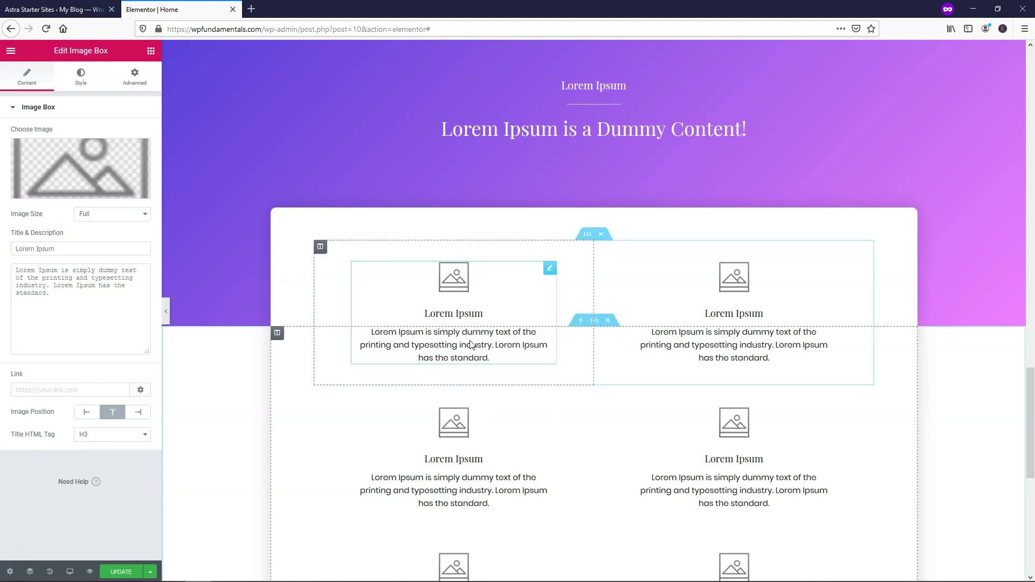
{"action": "scroll", "coordinate": [622, 351], "scroll_direction": "down", "scroll_amount": 8}
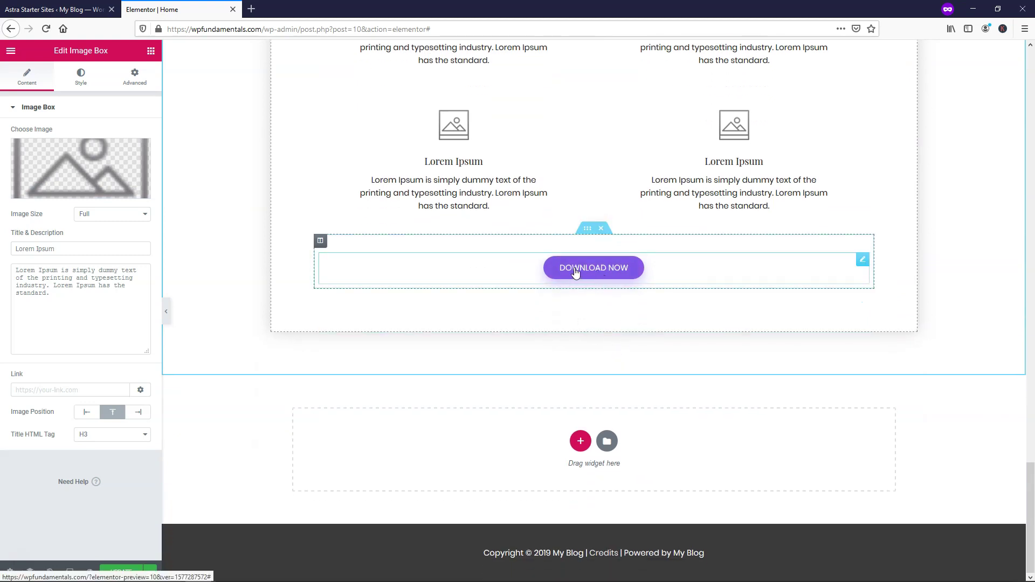
- Open the lower DOWNLOAD NOW button's settings and select its placeholder # link
{"action": "right_click", "coordinate": [575, 268]}
{"action": "left_click", "coordinate": [597, 279]}
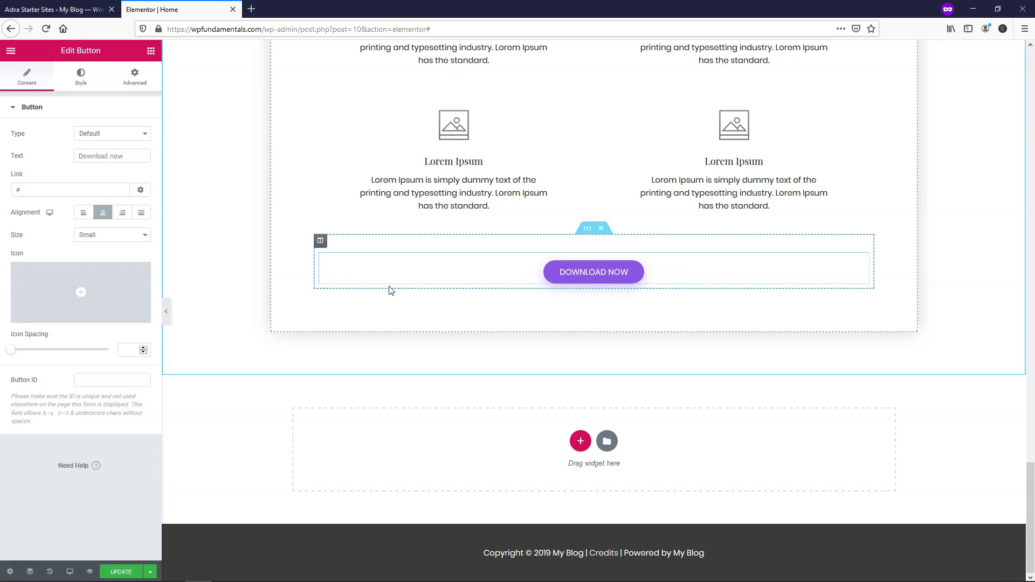
{"action": "double_click", "coordinate": [19, 190]}
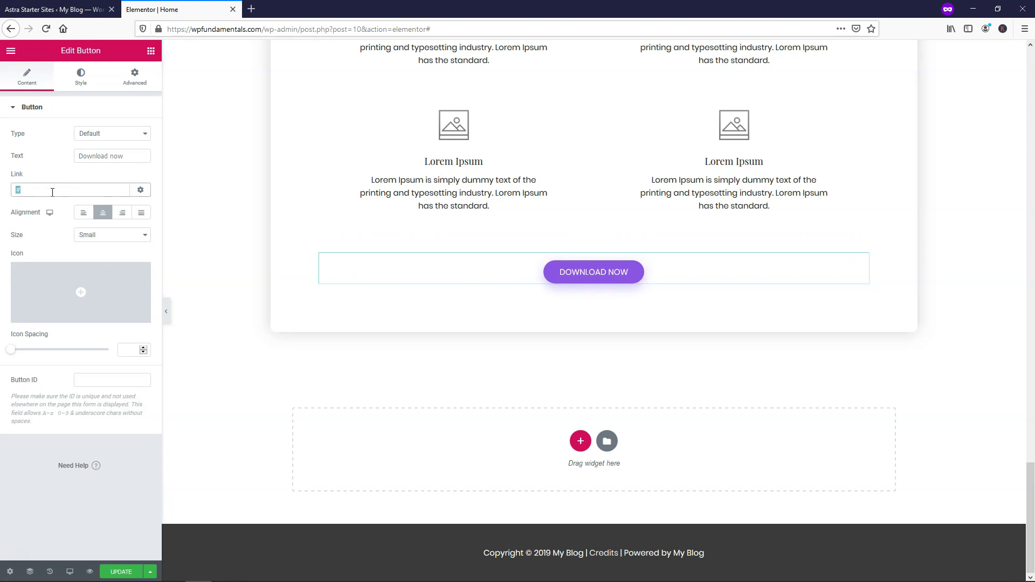
{"action": "left_click", "coordinate": [216, 243]}
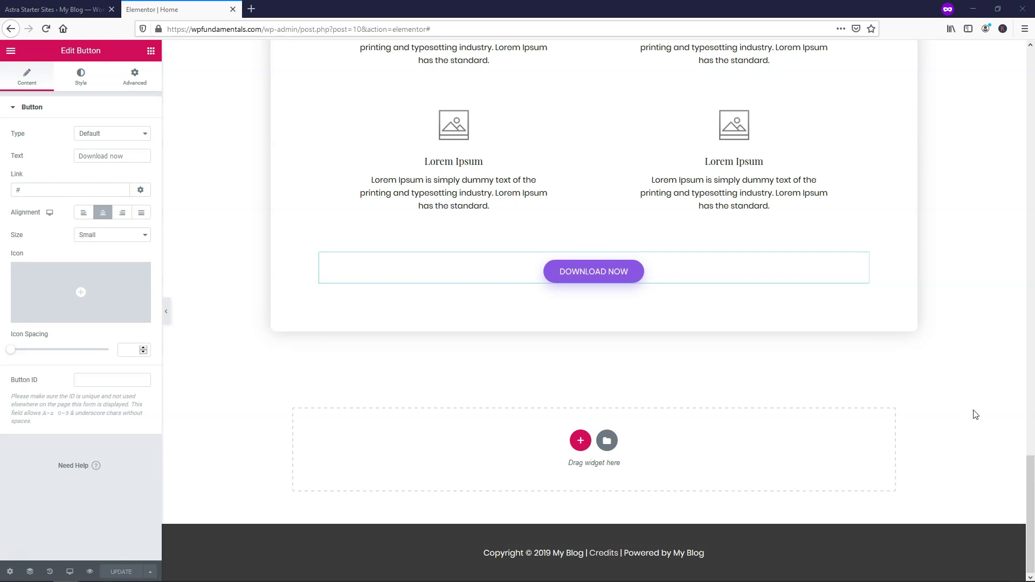
{"action": "left_click_drag", "start_coordinate": [1033, 465], "coordinate": [1031, 59]}
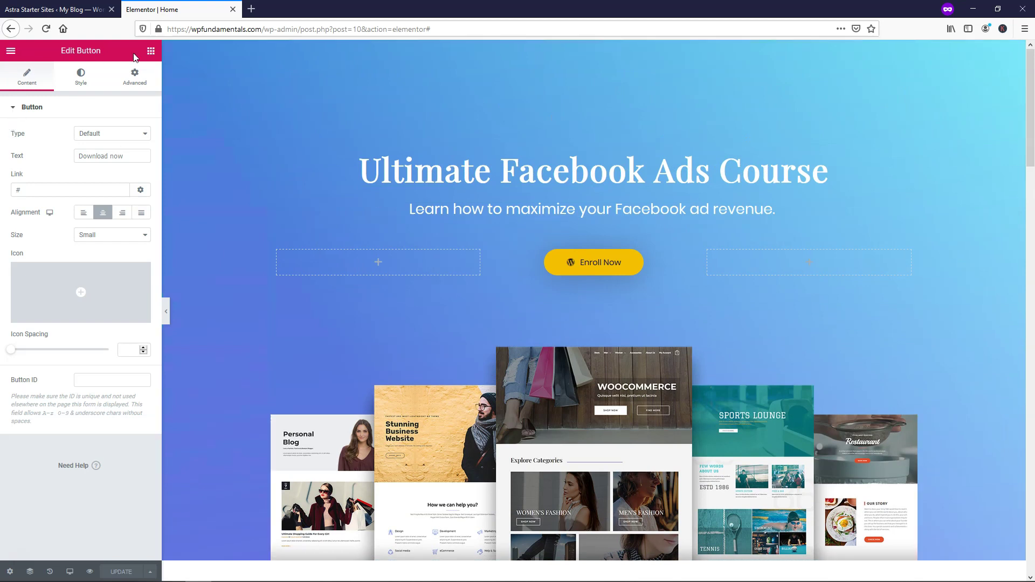
- Choose View Page from the Elementor menu to see the live 'Ultimate Facebook Ads Course' page
{"action": "left_click", "coordinate": [10, 50]}
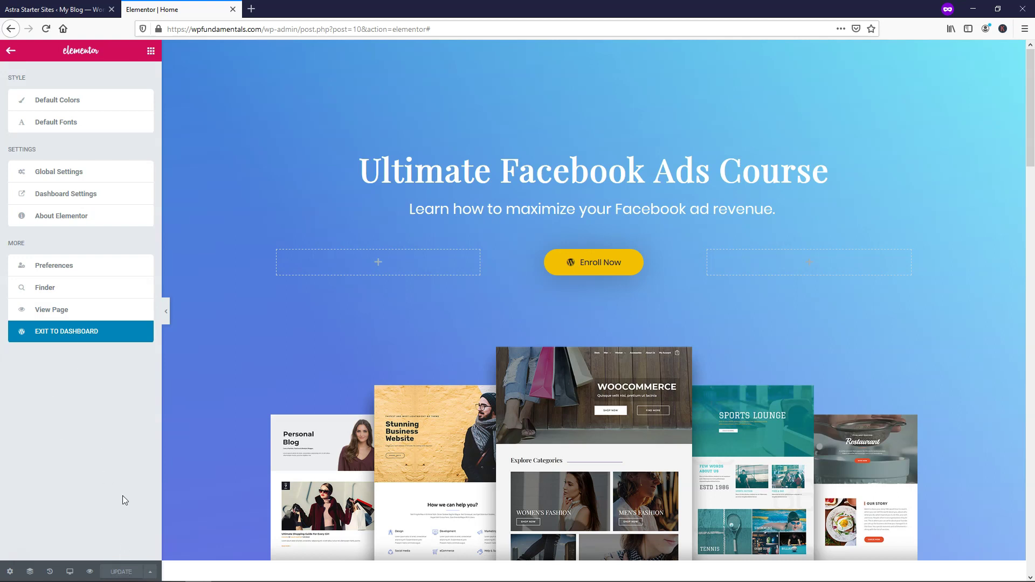
{"action": "left_click", "coordinate": [63, 309]}
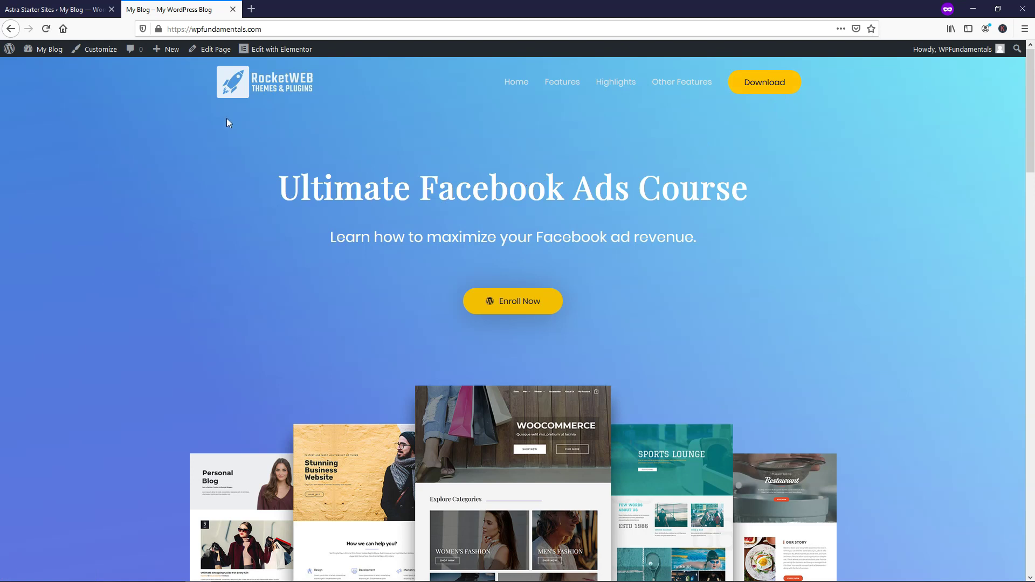
- Remove both the RocketWEB logo and the retina logo in the Customizer's Site Identity
{"action": "left_click", "coordinate": [93, 50]}
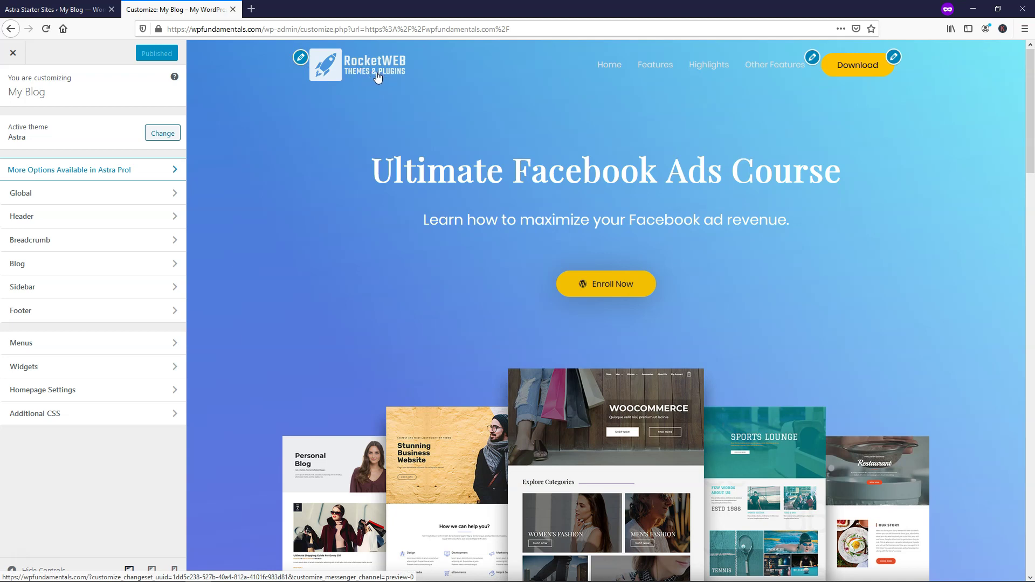
{"action": "left_click", "coordinate": [300, 59]}
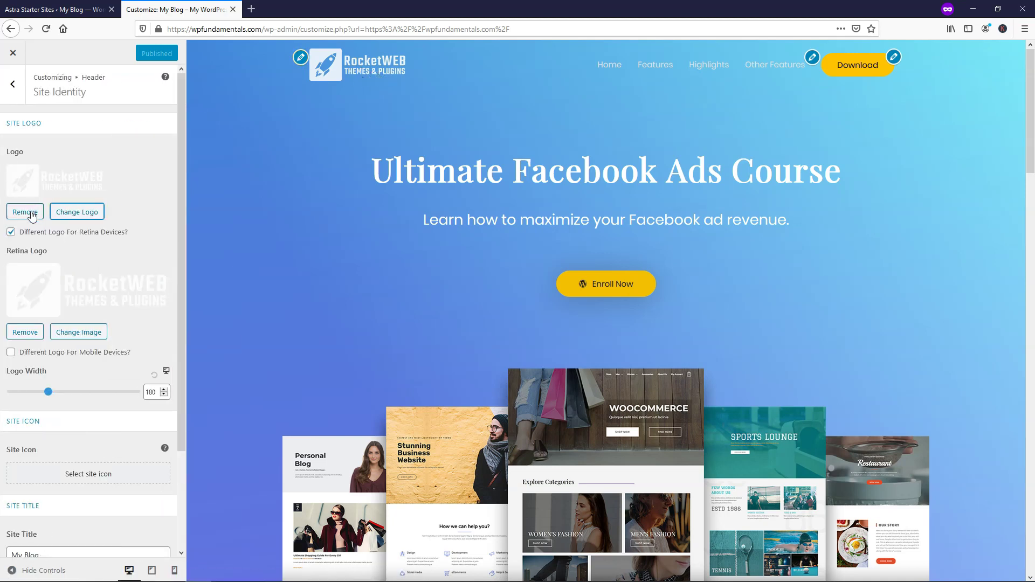
{"action": "left_click", "coordinate": [32, 216]}
{"action": "left_click", "coordinate": [17, 298]}
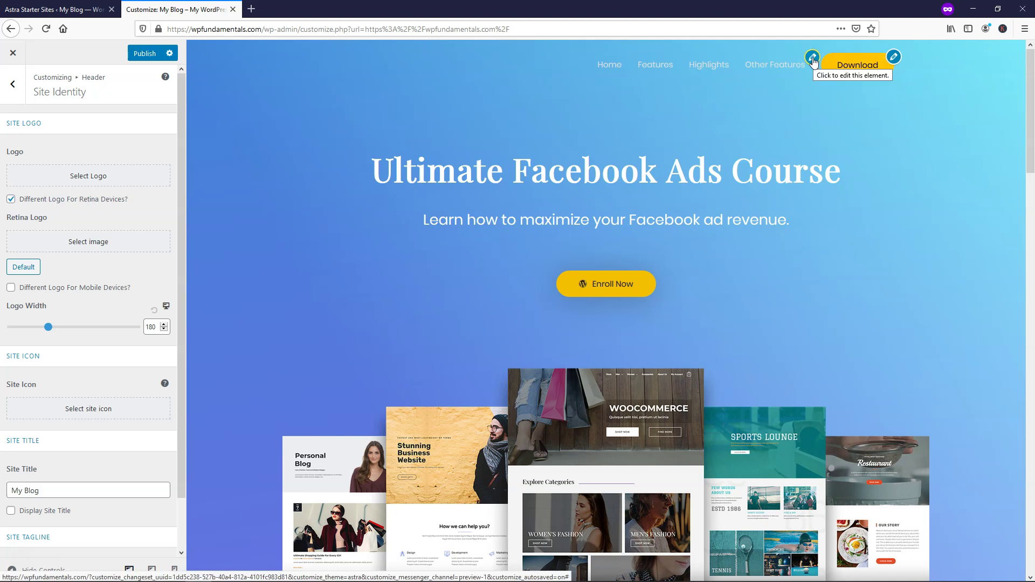
- Set the header menu's Last Item to None, check Disable Menu, and publish
{"action": "left_click", "coordinate": [813, 59]}
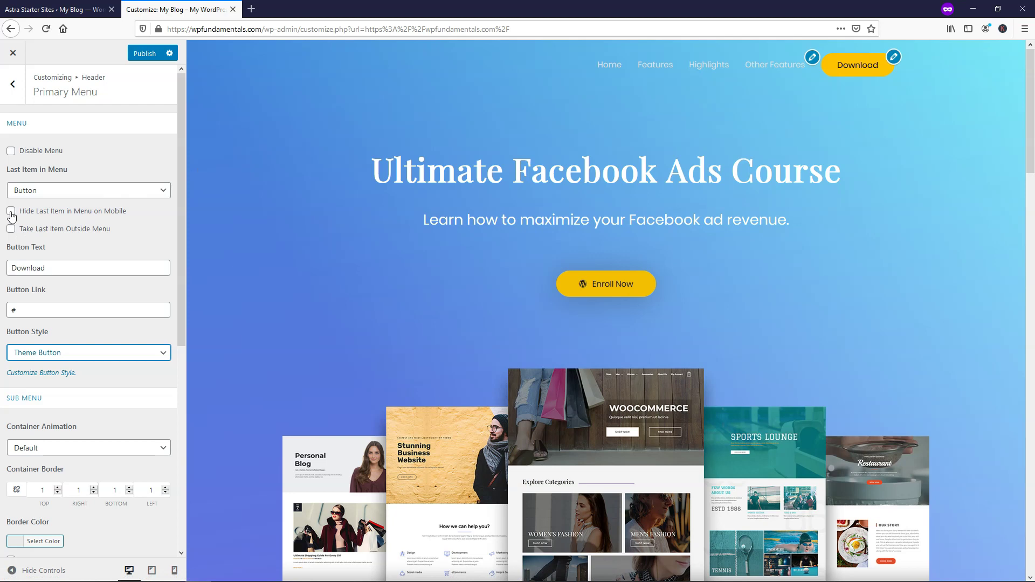
{"action": "left_click", "coordinate": [11, 211]}
{"action": "left_click", "coordinate": [31, 192]}
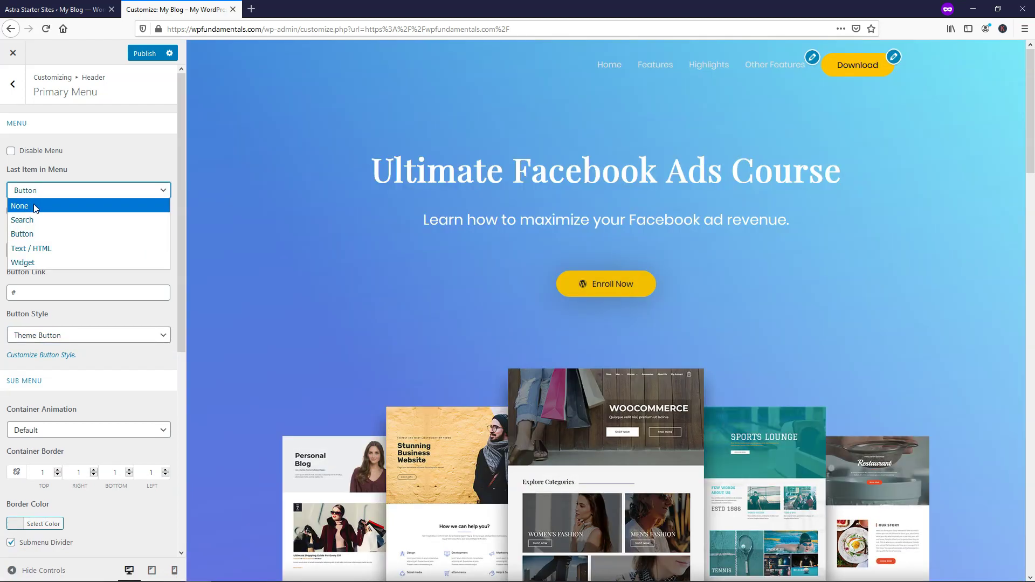
{"action": "left_click", "coordinate": [31, 205]}
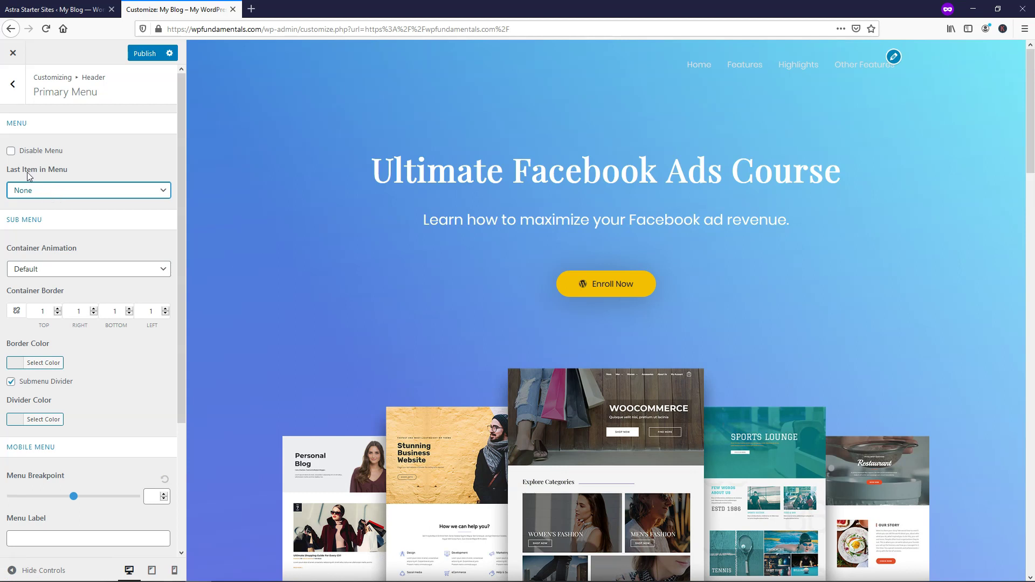
{"action": "left_click", "coordinate": [10, 152]}
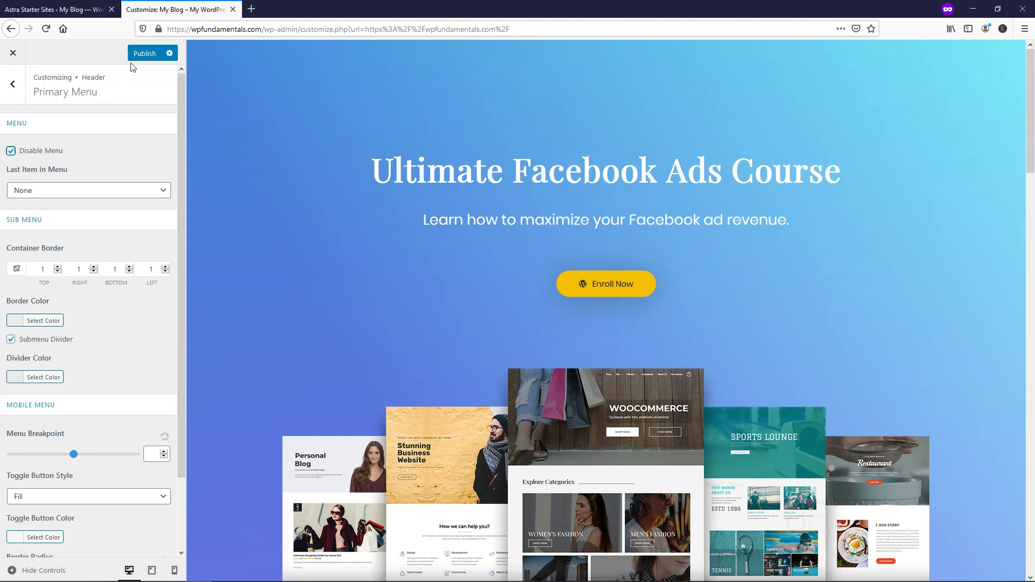
{"action": "left_click", "coordinate": [141, 54]}
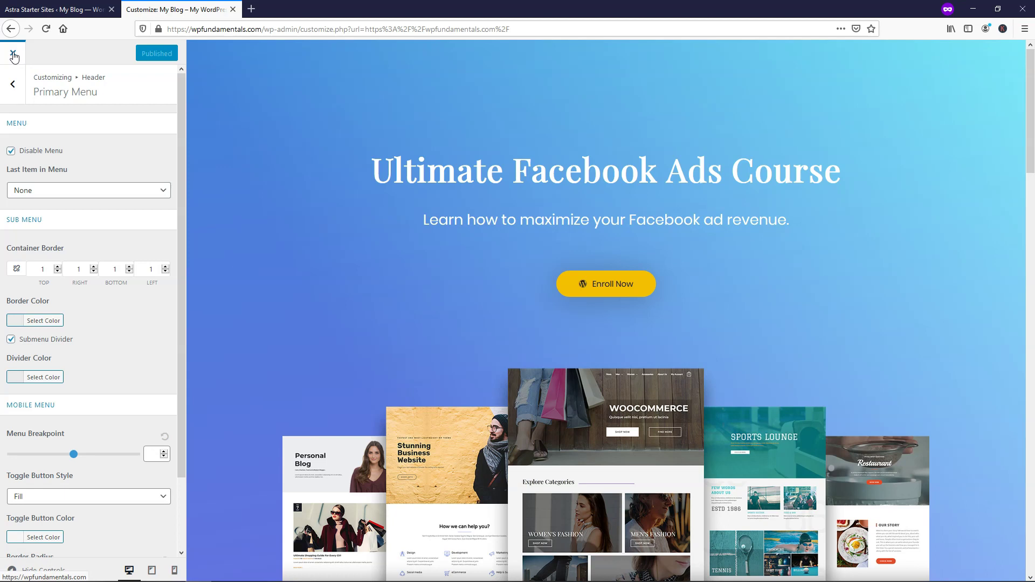
- Close the Customizer and scroll the live page to confirm no logo or menu remains
{"action": "left_click", "coordinate": [13, 54]}
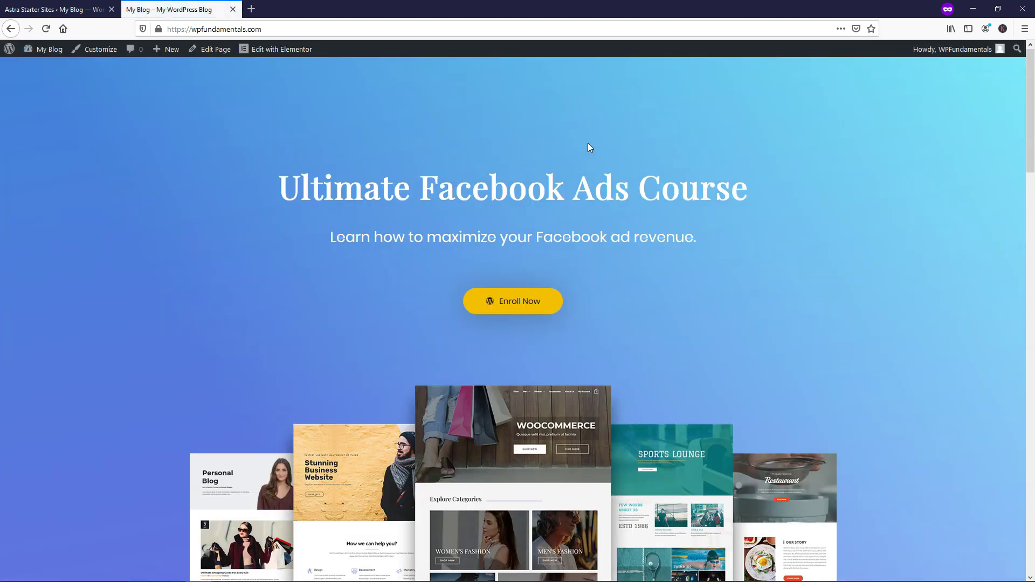
{"action": "scroll", "coordinate": [765, 160], "scroll_direction": "down", "scroll_amount": 15}
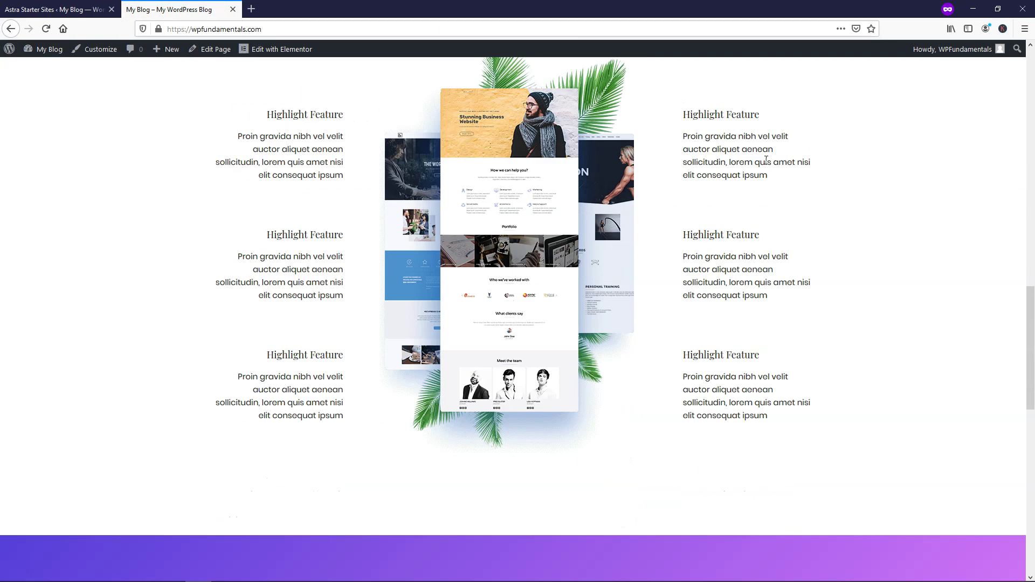
{"action": "scroll", "coordinate": [766, 160], "scroll_direction": "down", "scroll_amount": 10}
{"action": "scroll", "coordinate": [766, 164], "scroll_direction": "up", "scroll_amount": 20}
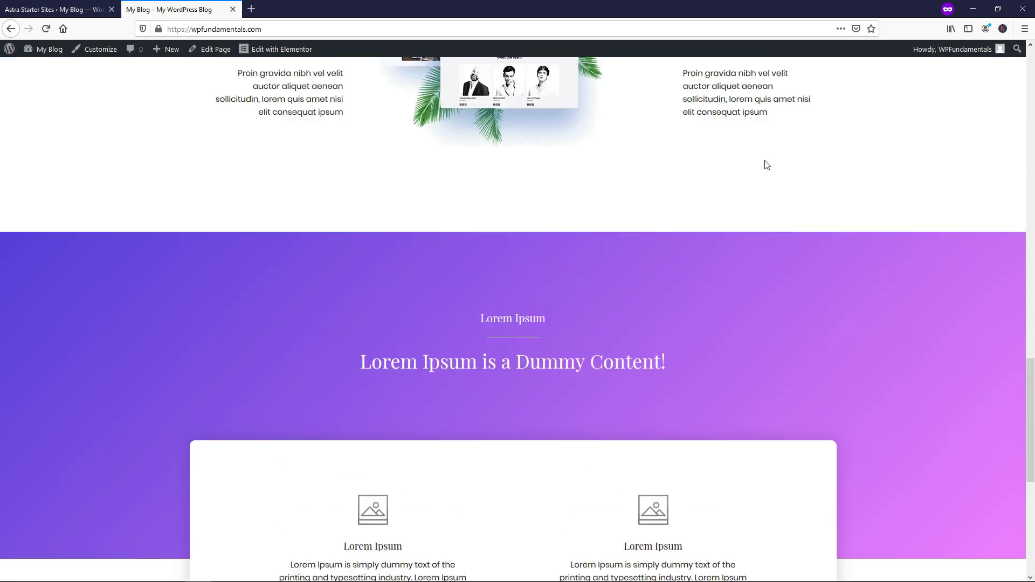
{"action": "scroll", "coordinate": [766, 164], "scroll_direction": "up", "scroll_amount": 3}
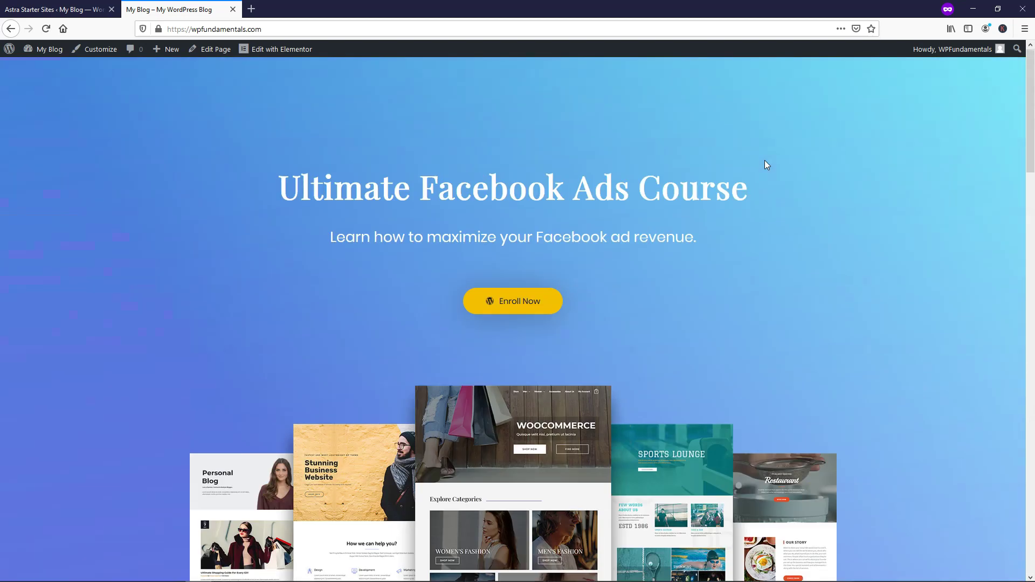